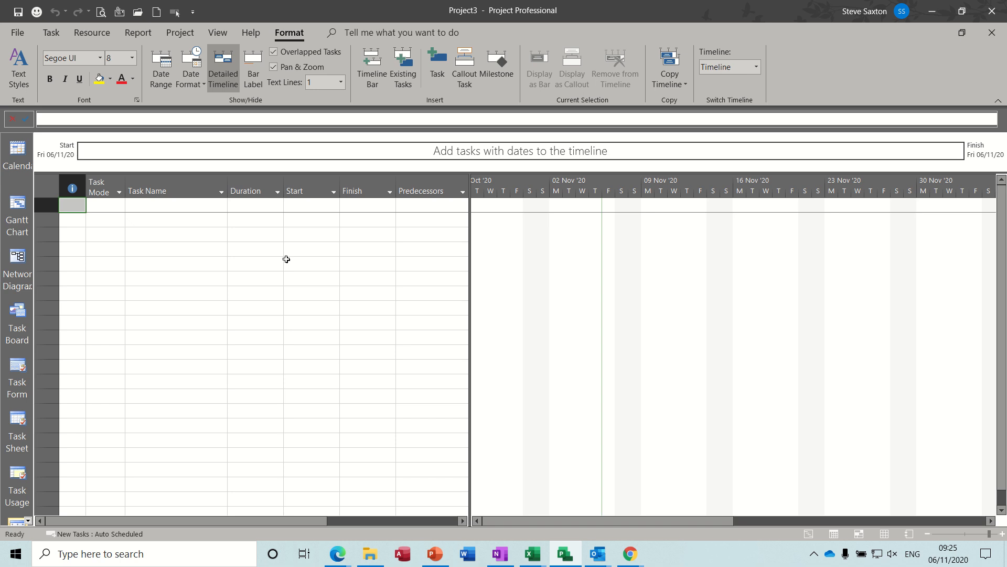
Add a task named Master in the first row of the blank project
left_click(193, 209)
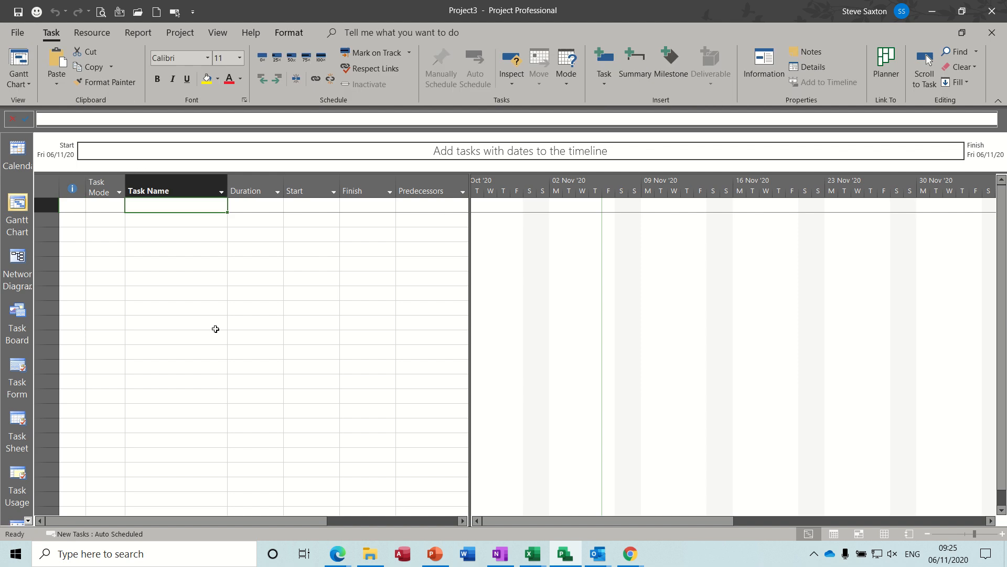
type("Master")
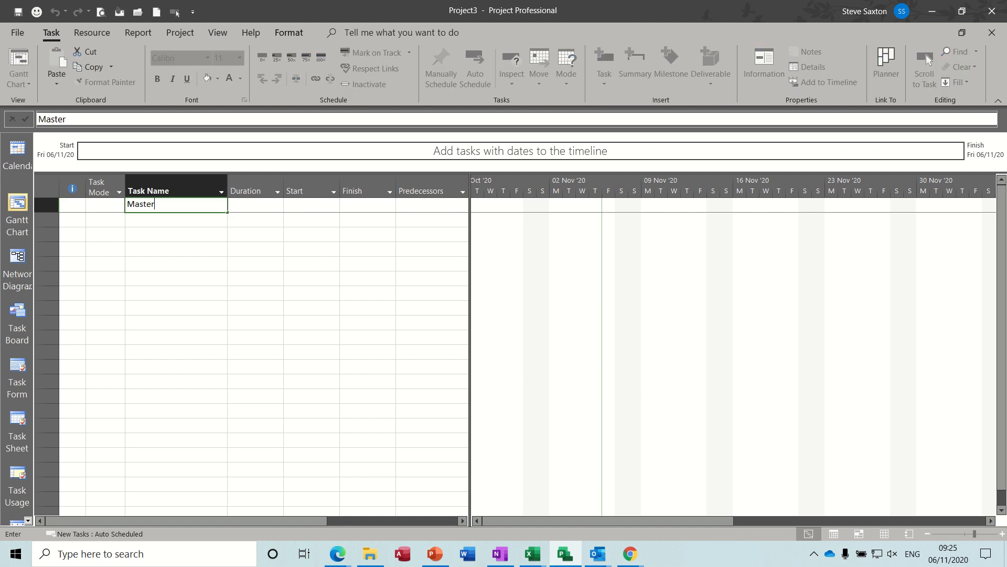
key("Return")
key("Return")
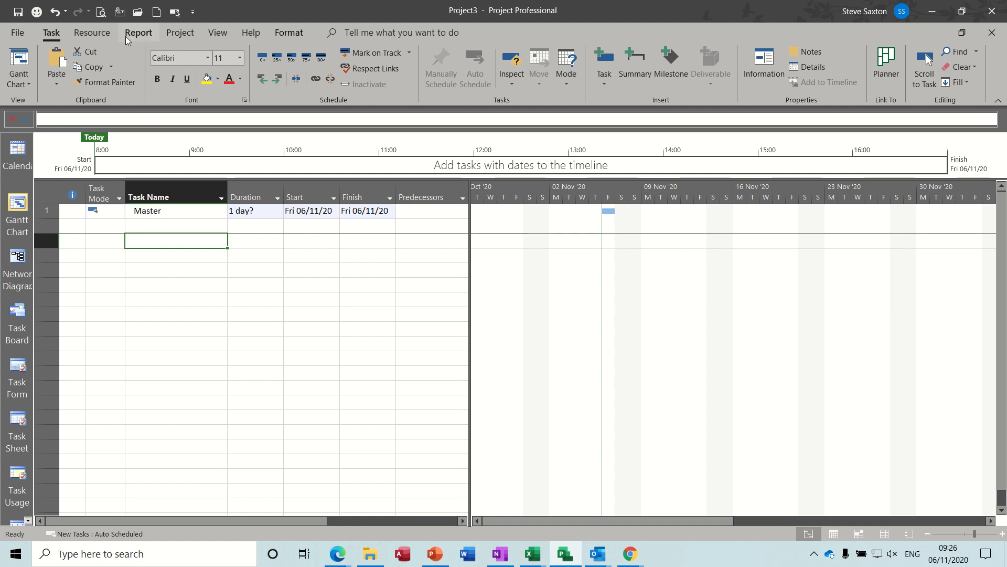
Insert the Move House Nov 2020 project file as a linked subproject in row 3, leaving an empty row below Master
left_click(180, 32)
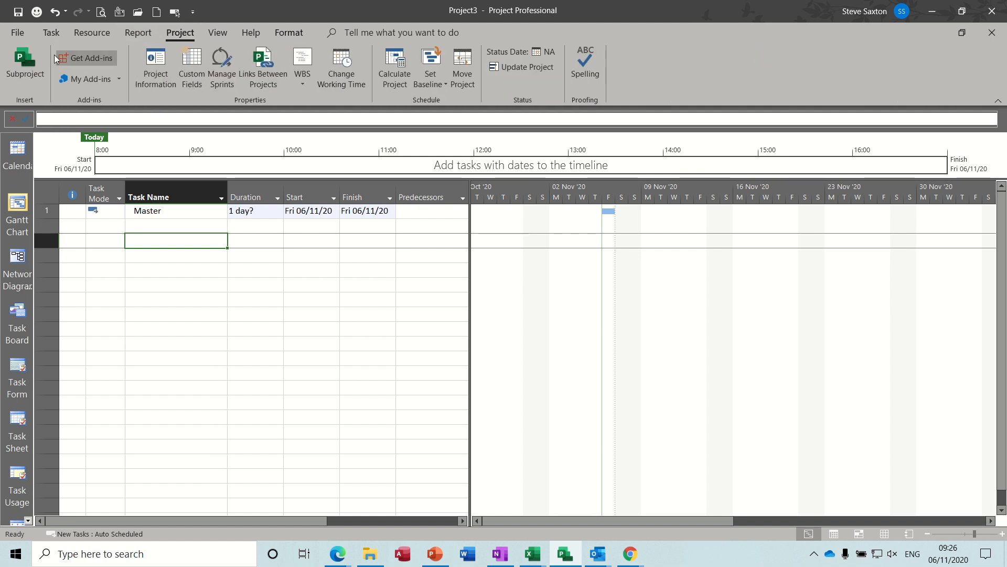
left_click(24, 66)
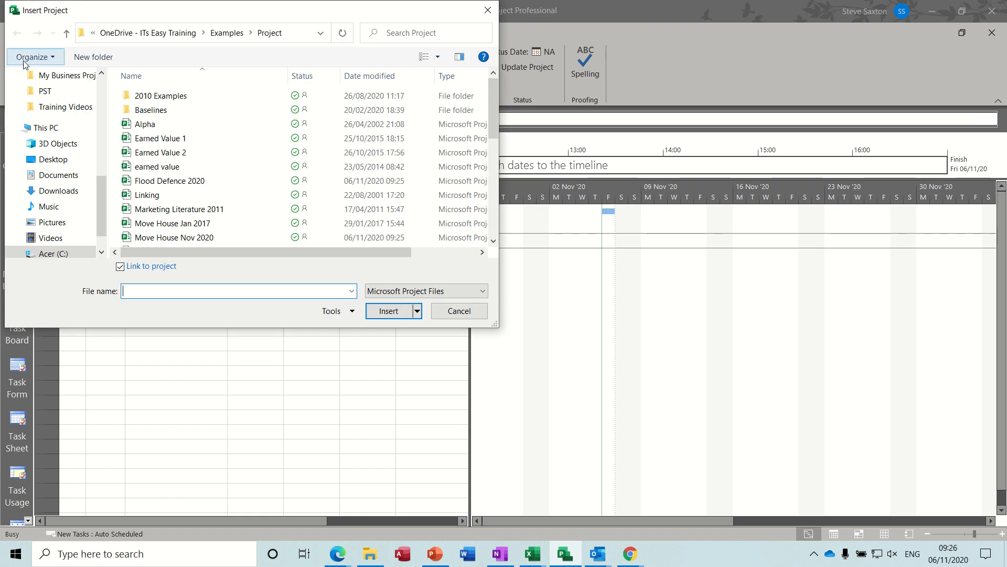
double_click(168, 239)
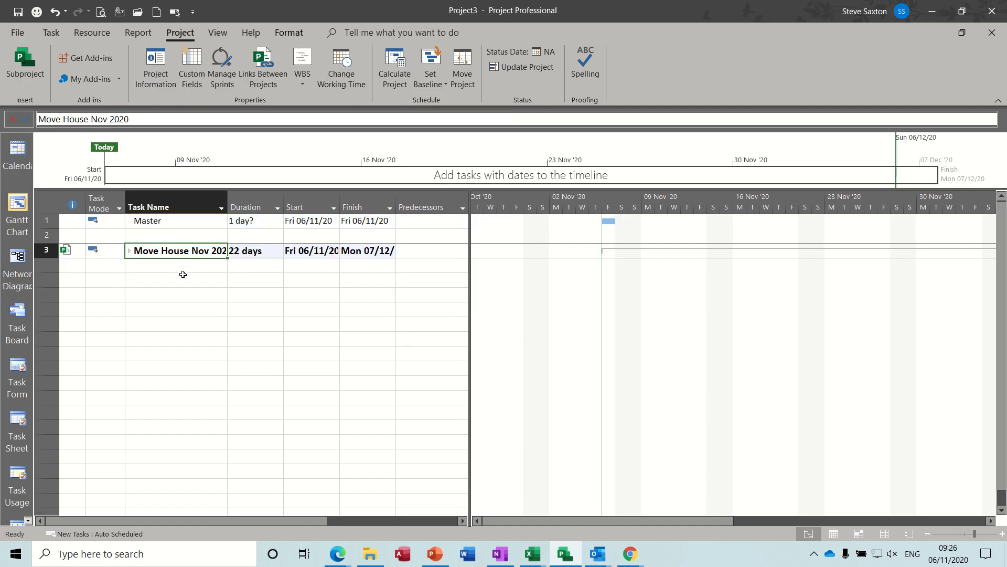
Insert the Flood Defence 2020 project file as a linked subproject in row 5, leaving one empty row above it
left_click(174, 281)
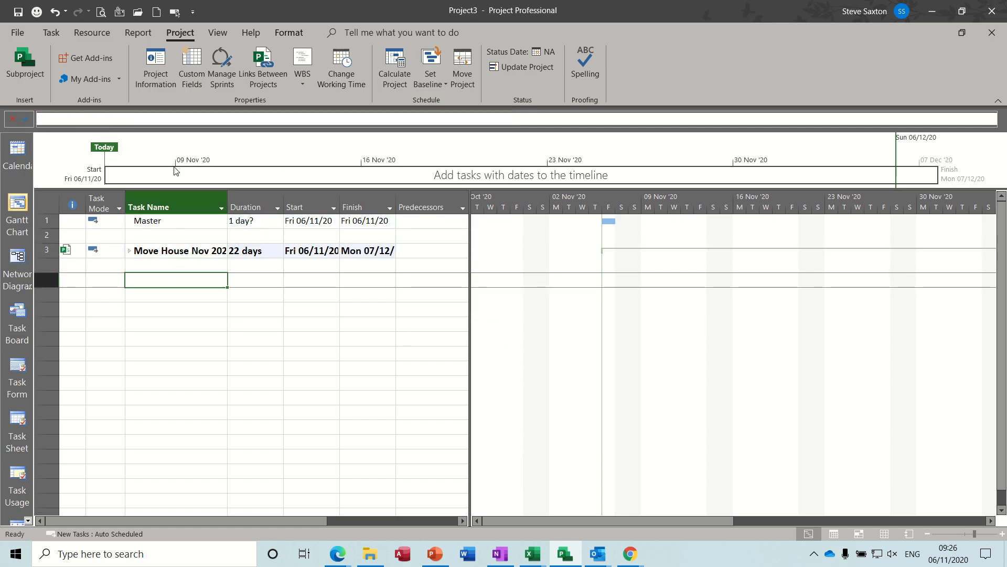
left_click(25, 62)
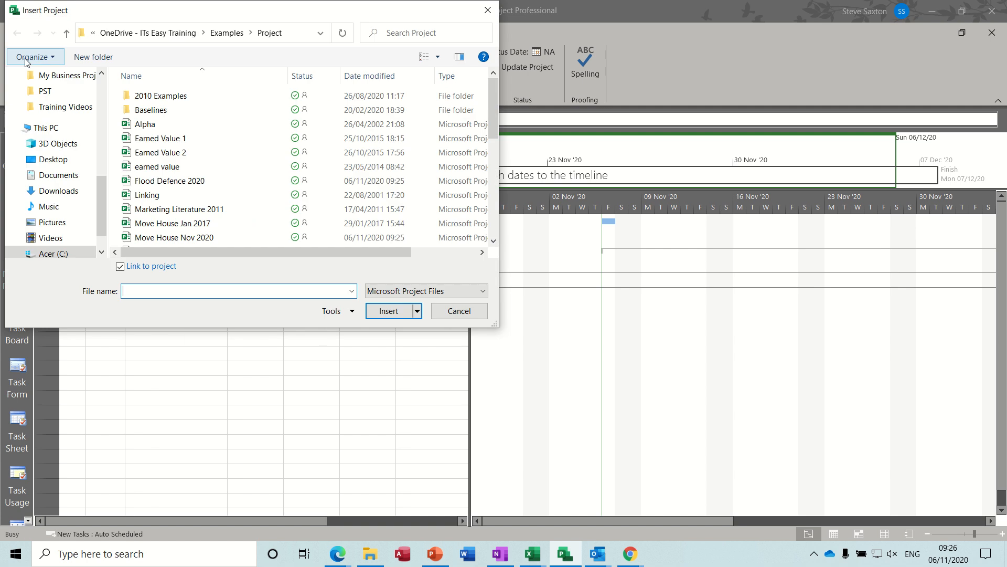
double_click(169, 181)
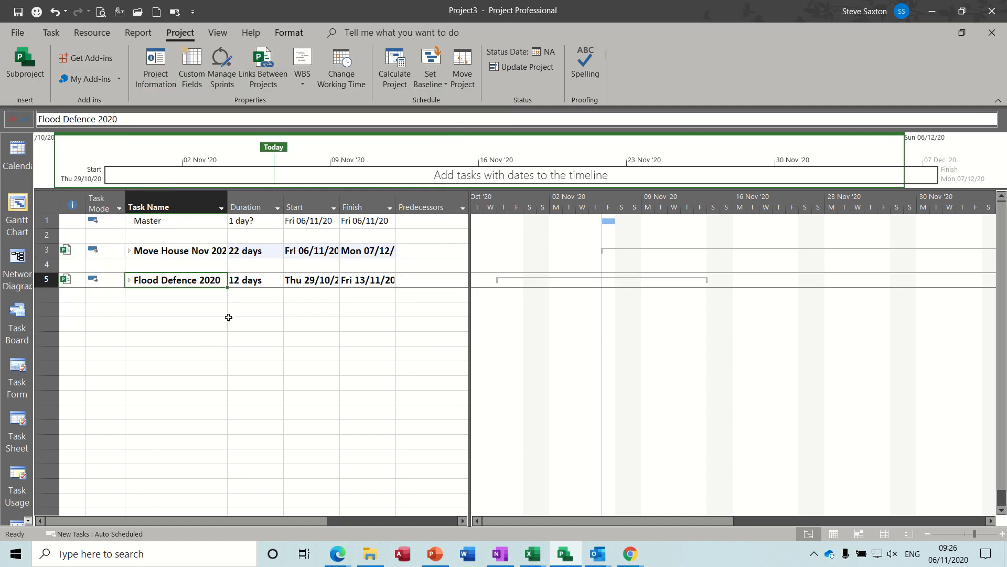
Indent the Move House Nov 2020 and Flood Defence 2020 subprojects together one level under Master
left_click(47, 251)
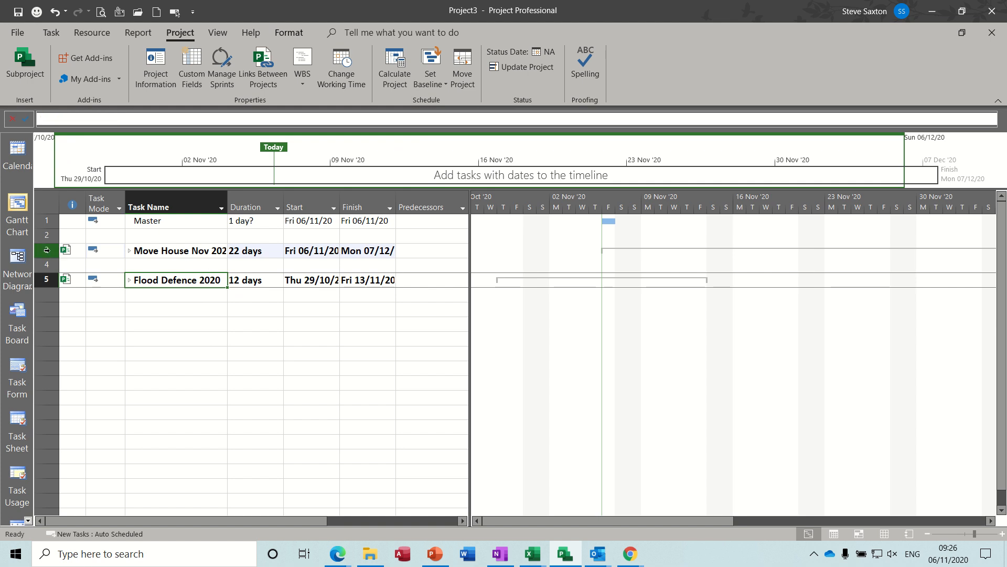
left_click_drag(47, 251, 46, 279)
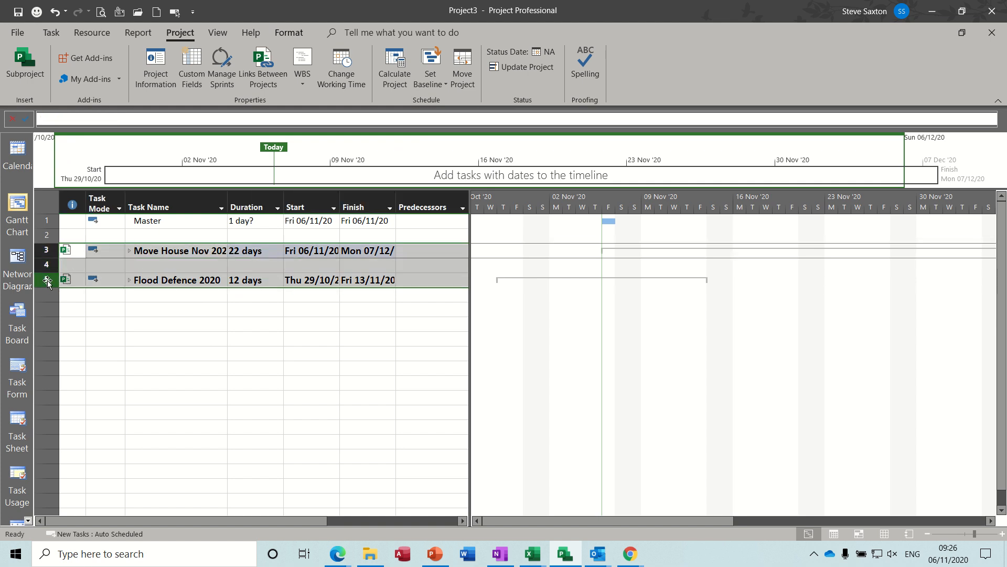
left_click(51, 34)
left_click(275, 84)
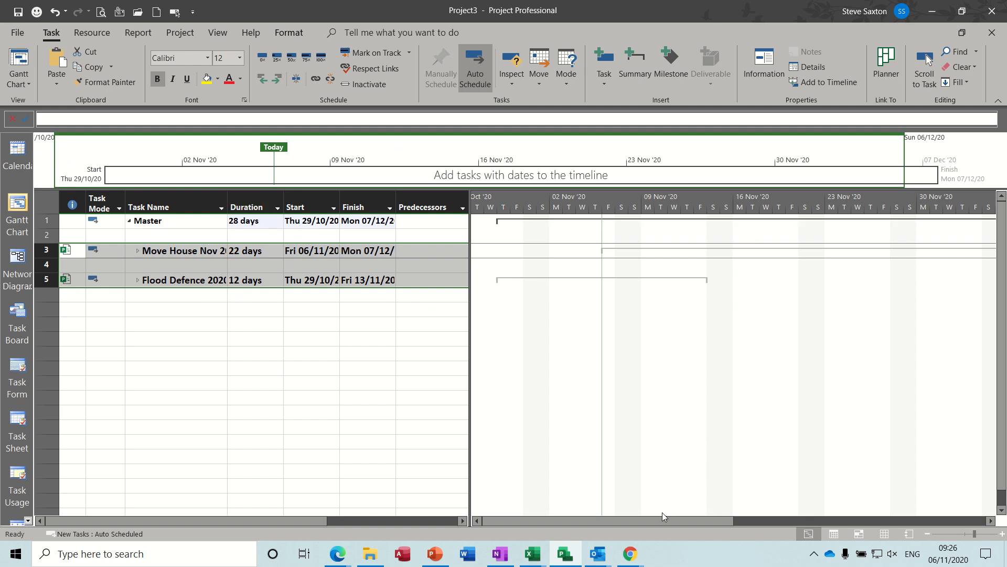
Expand the Move House Nov 2020 and Flood Defence 2020 subprojects to show all their tasks
left_click_drag(654, 517, 559, 515)
left_click(137, 251)
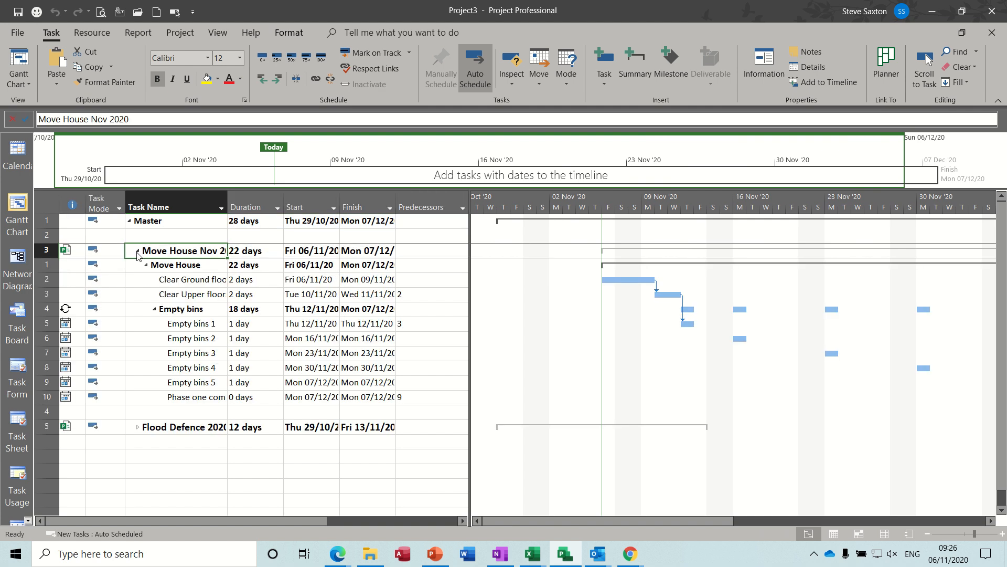
left_click(139, 428)
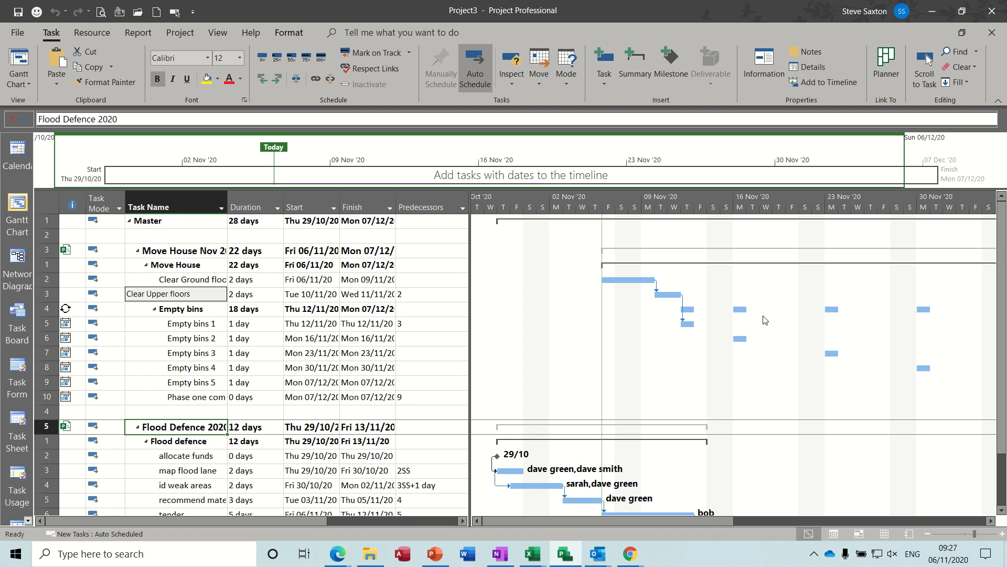
left_click_drag(1004, 282, 1004, 338)
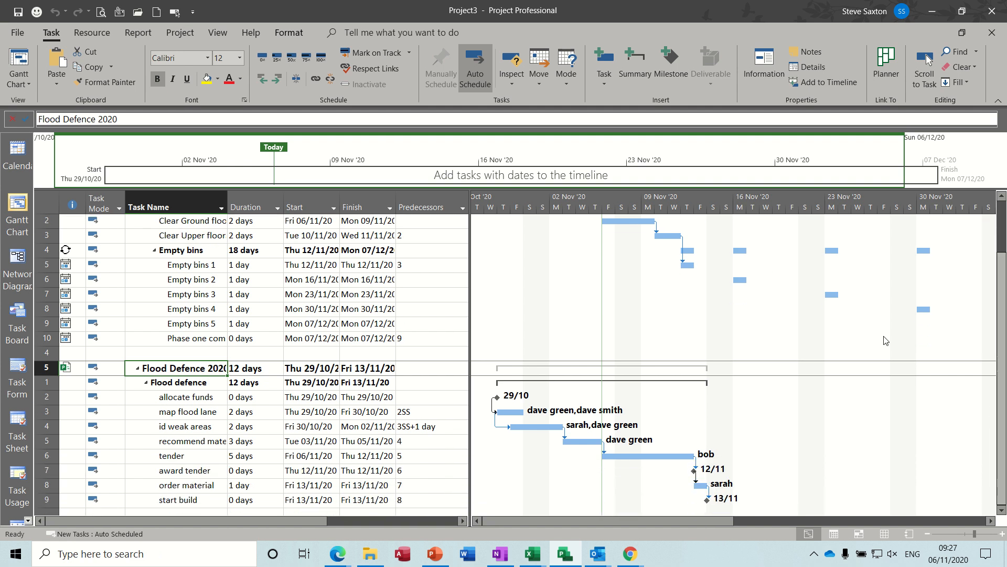
Link Phase one complete in Move House to allocate funds in Flood Defence as its predecessor across the two subprojects
left_click(206, 340)
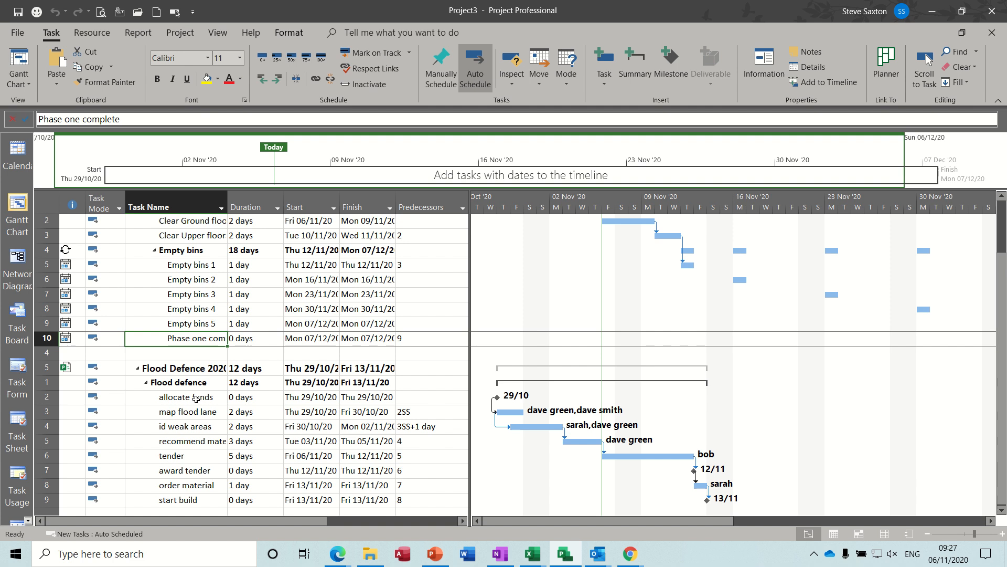
left_click(197, 398, "ctrl")
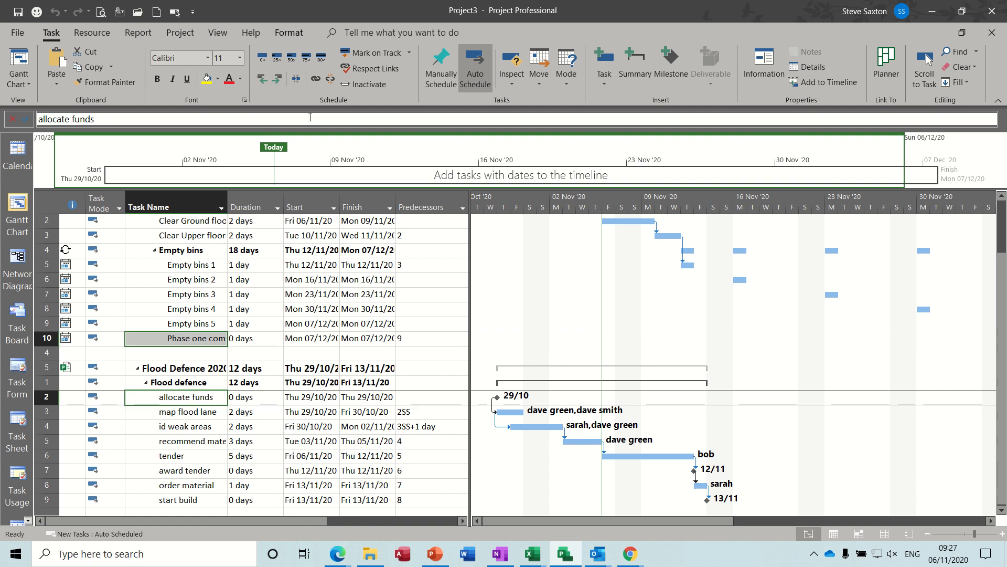
left_click(315, 80)
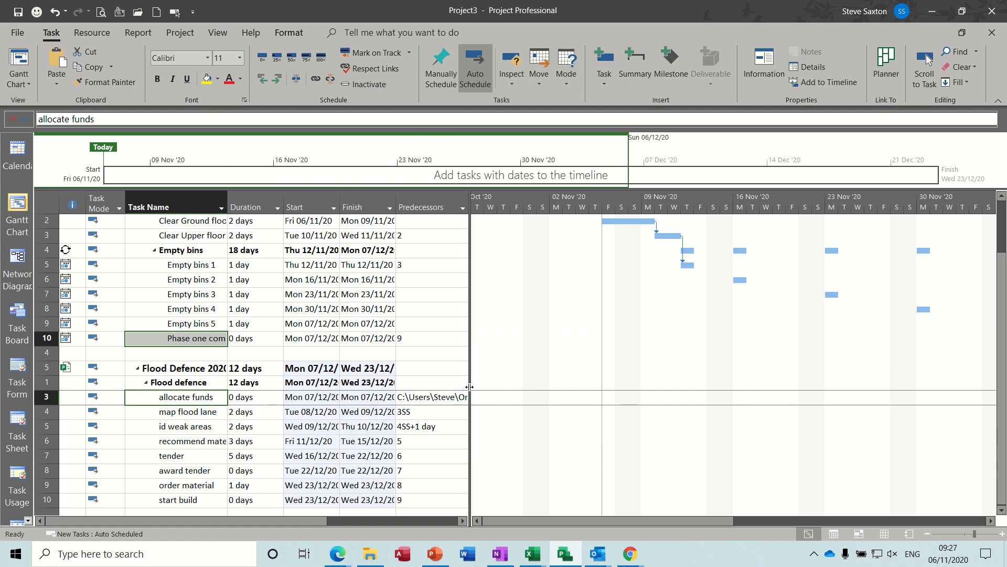
Enlarge the task table and widen the Predecessors column to read the full cross-project predecessor of allocate funds
left_click_drag(470, 387, 572, 386)
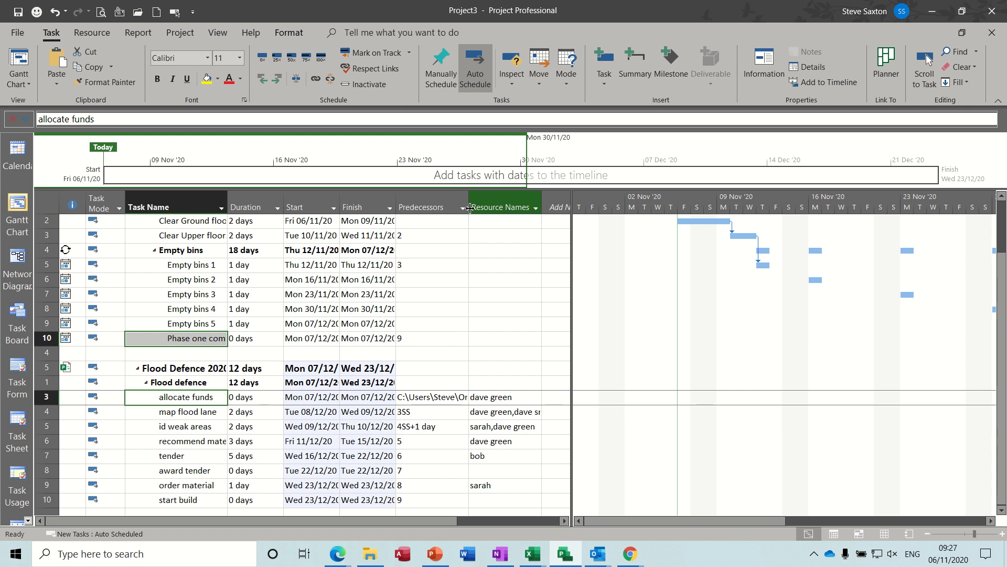
left_click_drag(470, 209, 570, 208)
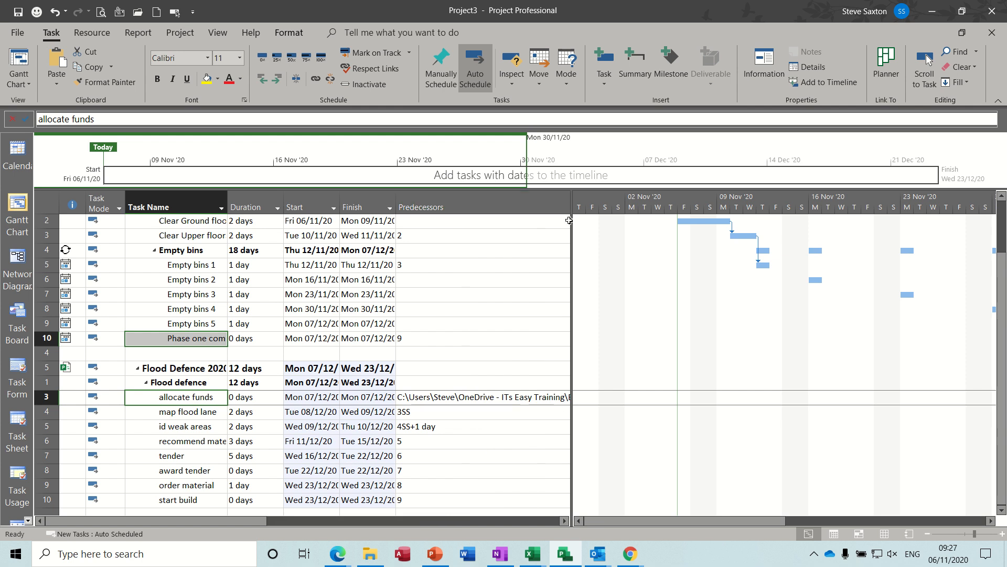
left_click_drag(574, 251, 777, 269)
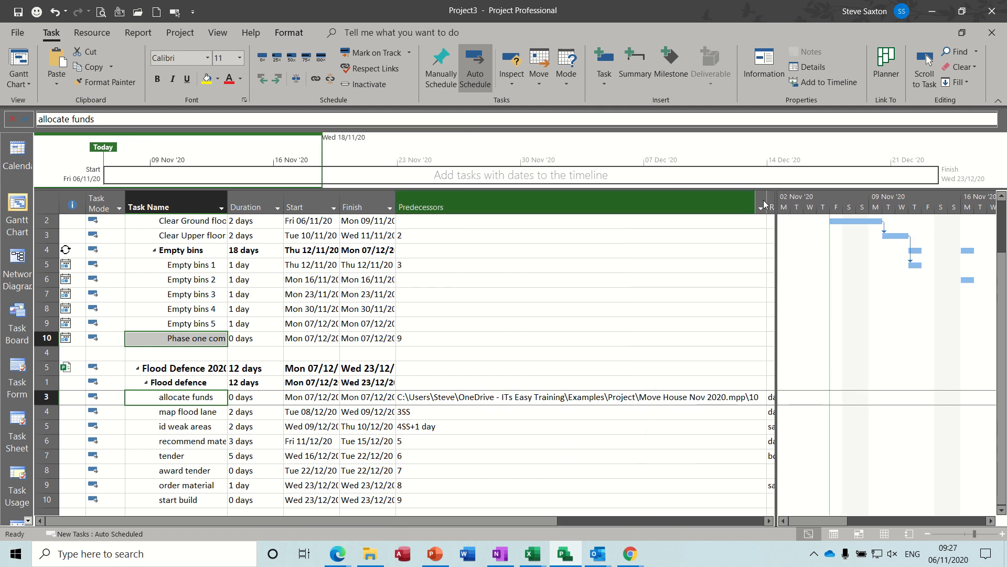
Clear the cross-project predecessor of allocate funds, and narrow the Predecessors column and the task table again
left_click_drag(765, 200, 486, 362)
left_click(430, 397)
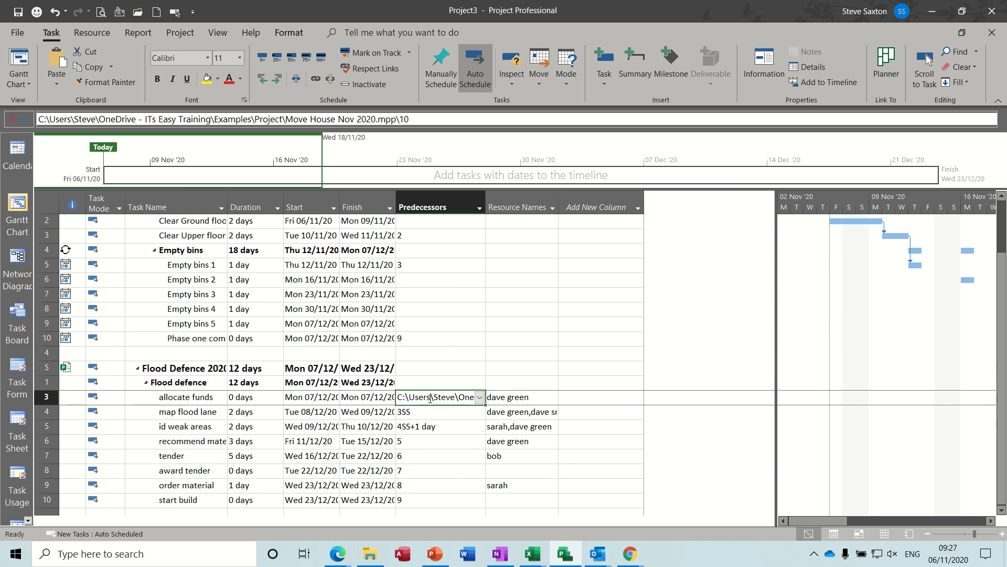
key("Delete")
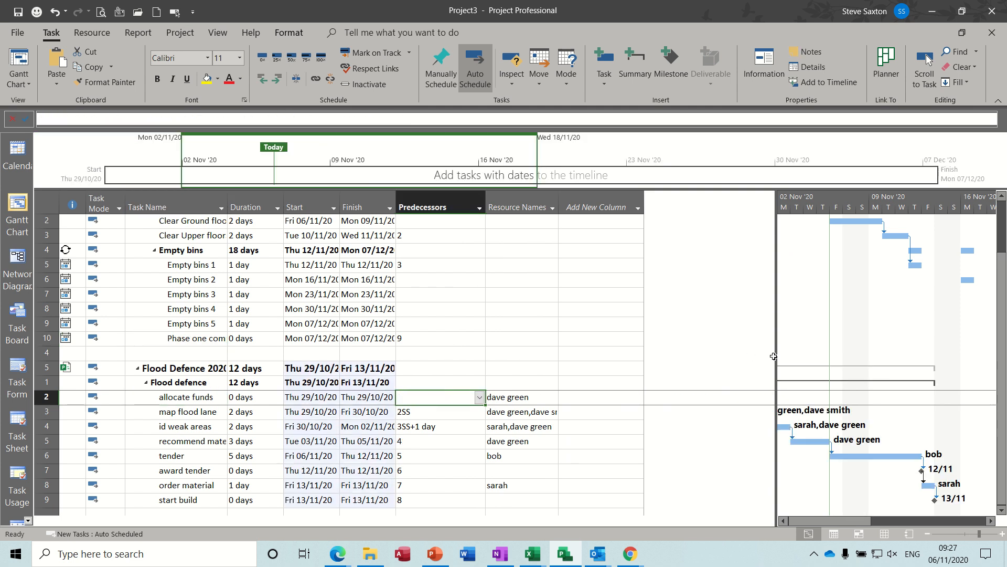
left_click_drag(775, 357, 446, 340)
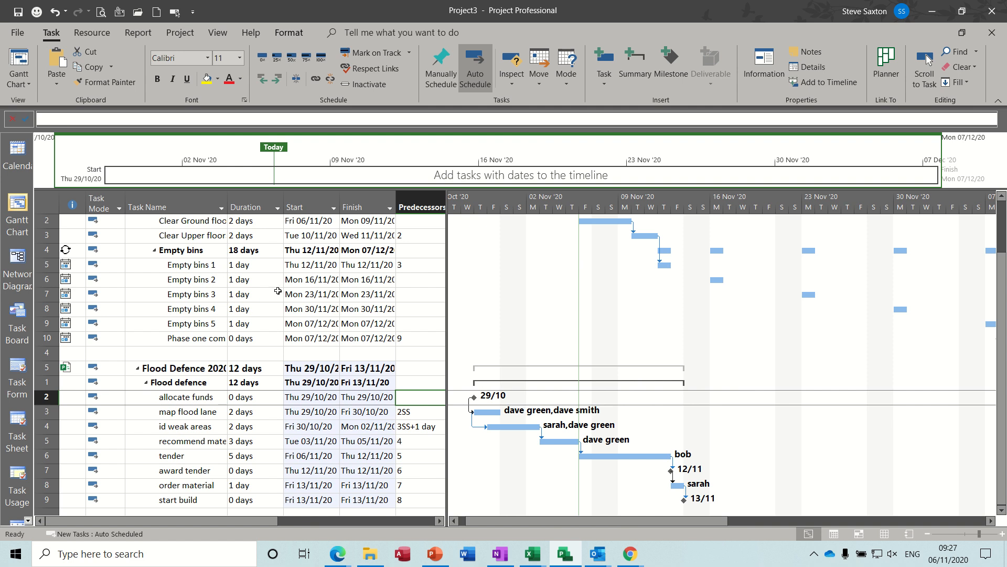
Collapse the Move House Nov 2020 and Flood Defence 2020 subprojects to their summary rows
scroll(1002, 329, "up", 2)
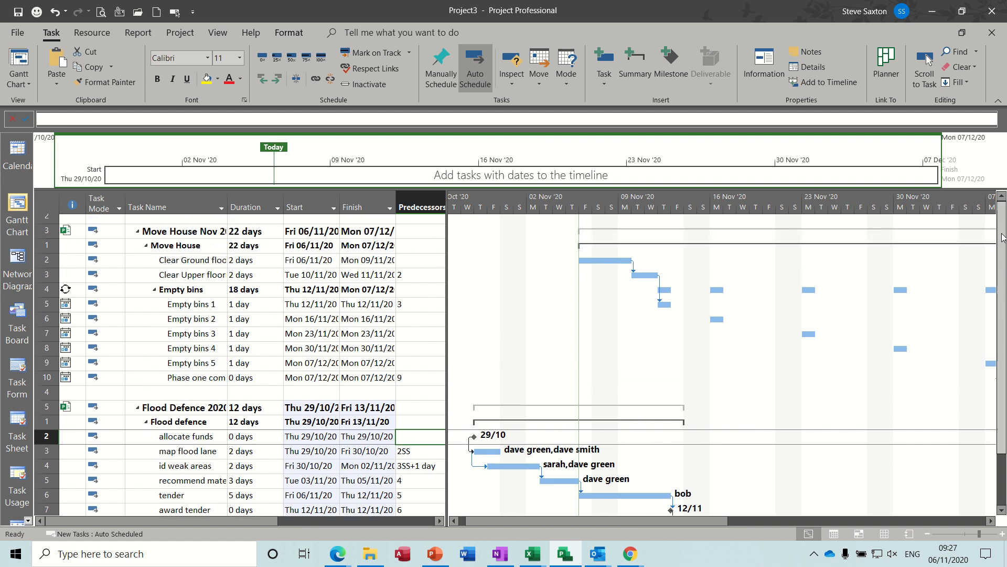
double_click(152, 251)
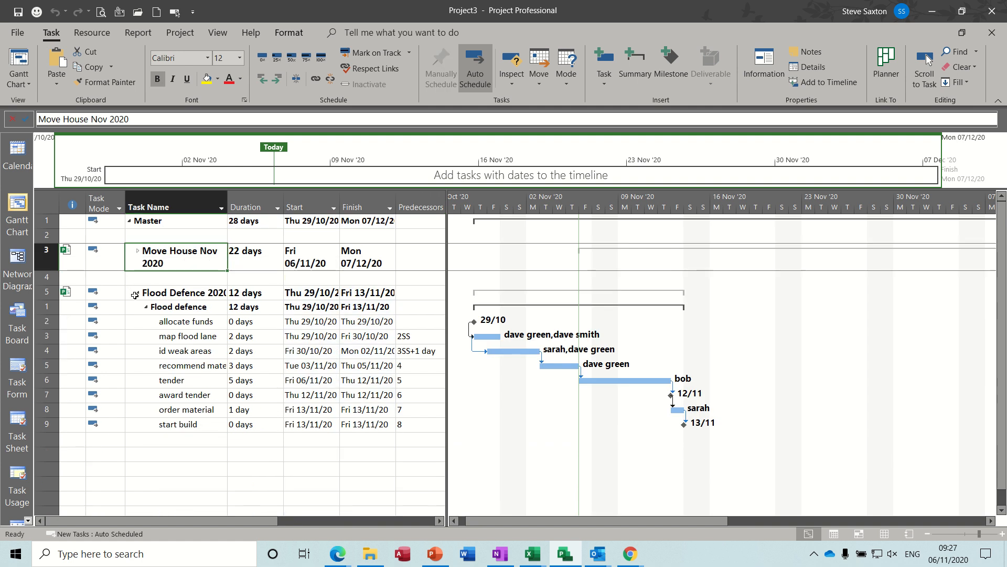
left_click(135, 294)
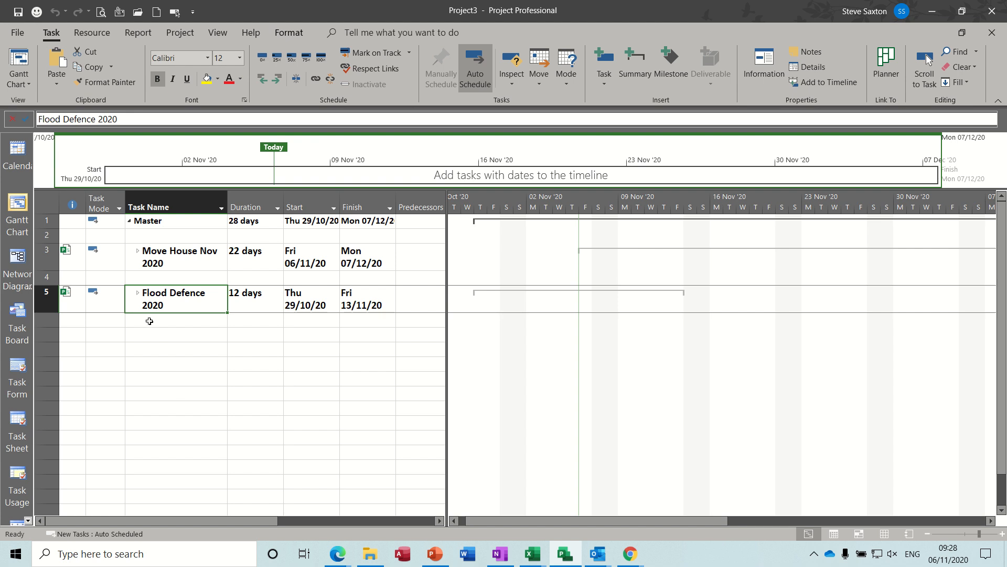
Expand the Move House Nov 2020 subproject and examine the ID numbering of its tasks
left_click(139, 254)
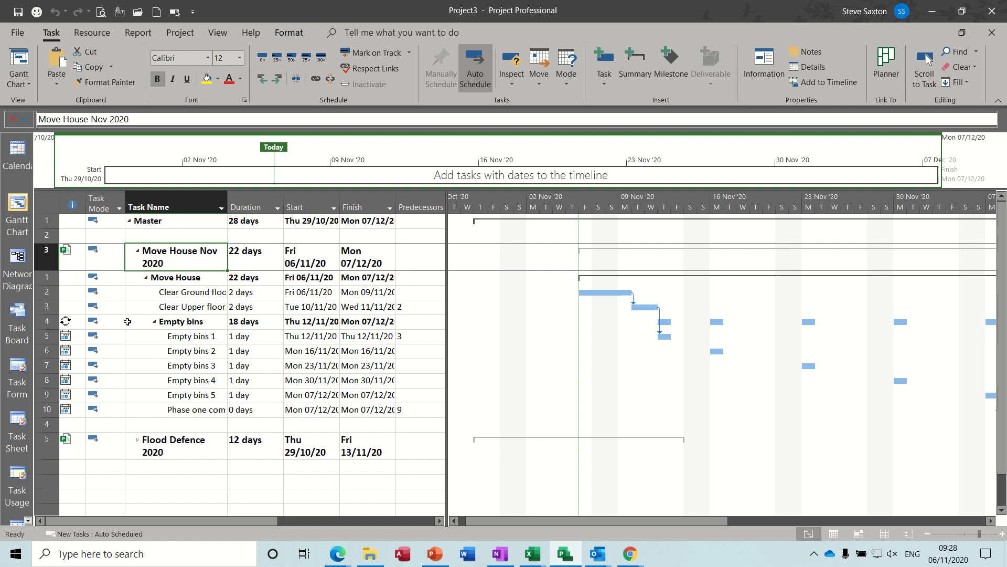
left_click(44, 293)
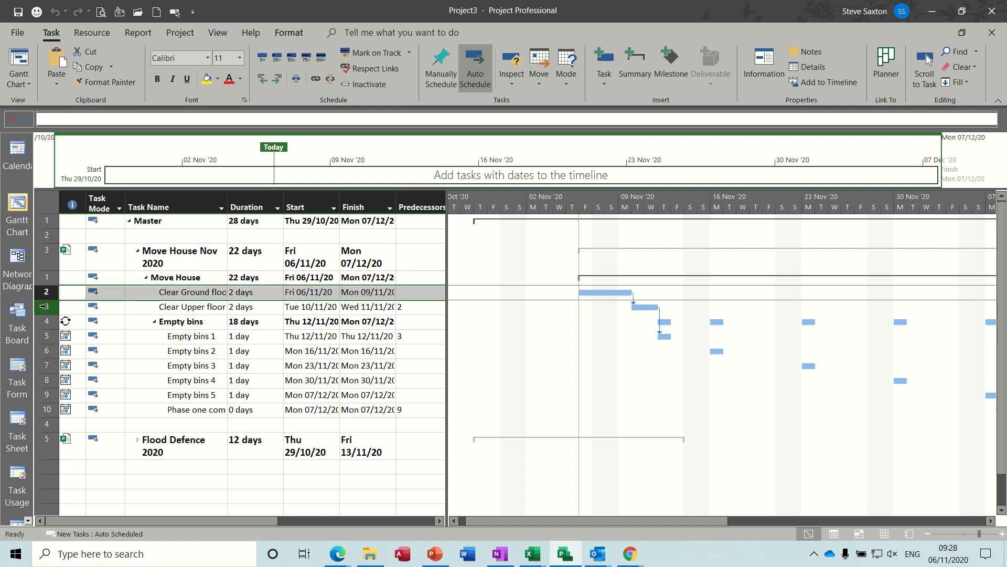
left_click(45, 306)
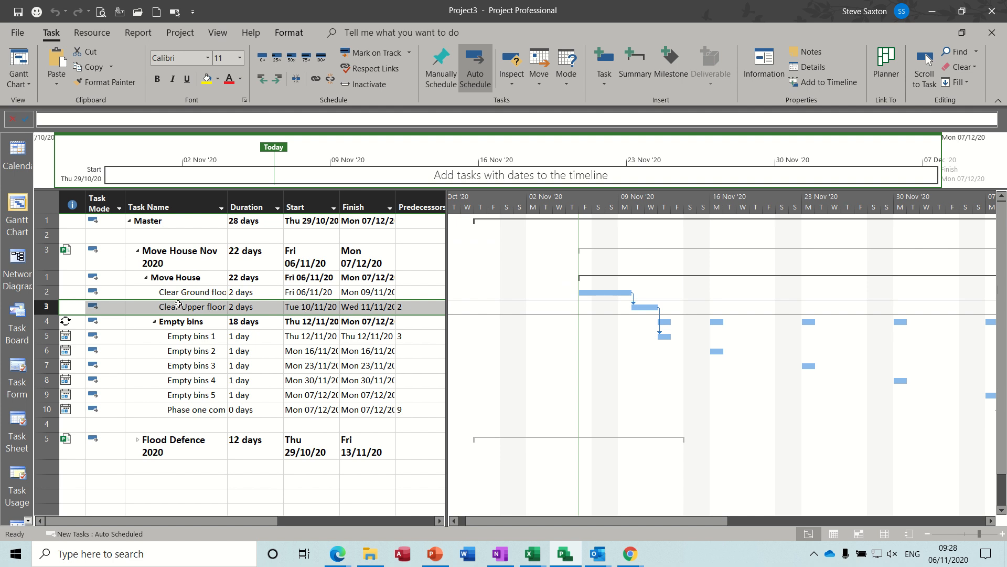
left_click_drag(168, 292, 183, 384)
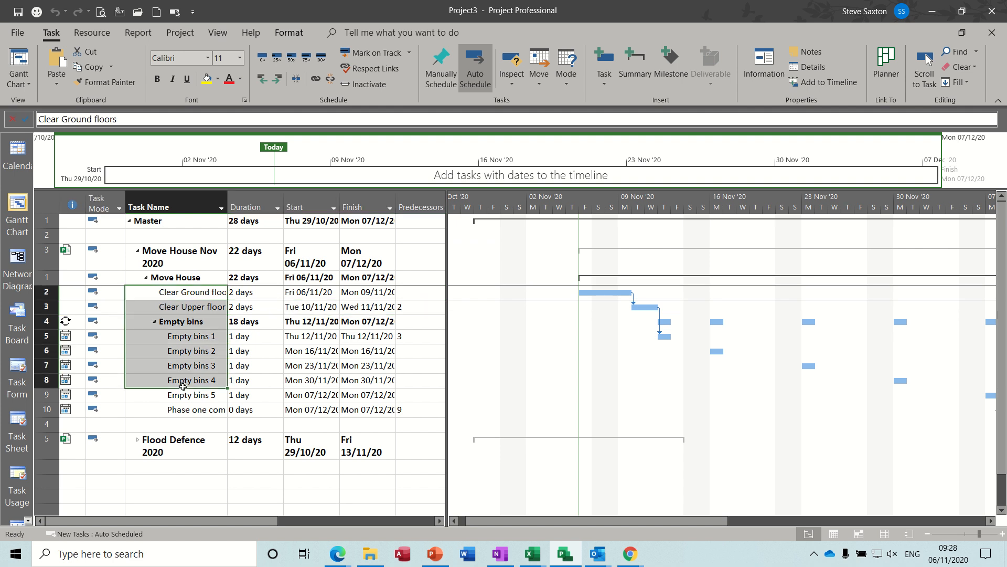
left_click(188, 353)
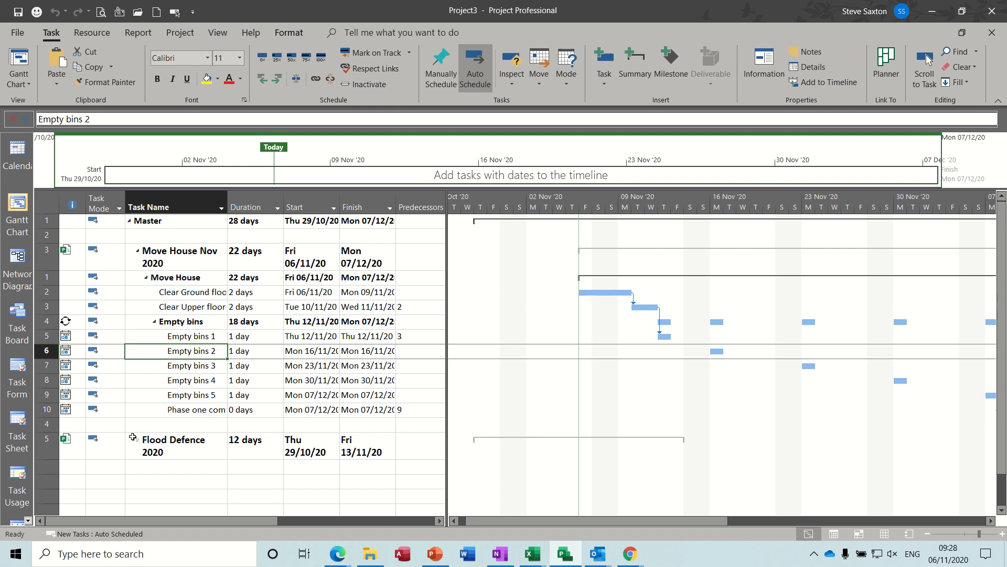
Expand the Flood Defence 2020 subproject and compare its task ID numbers with those of Move House
left_click(139, 442)
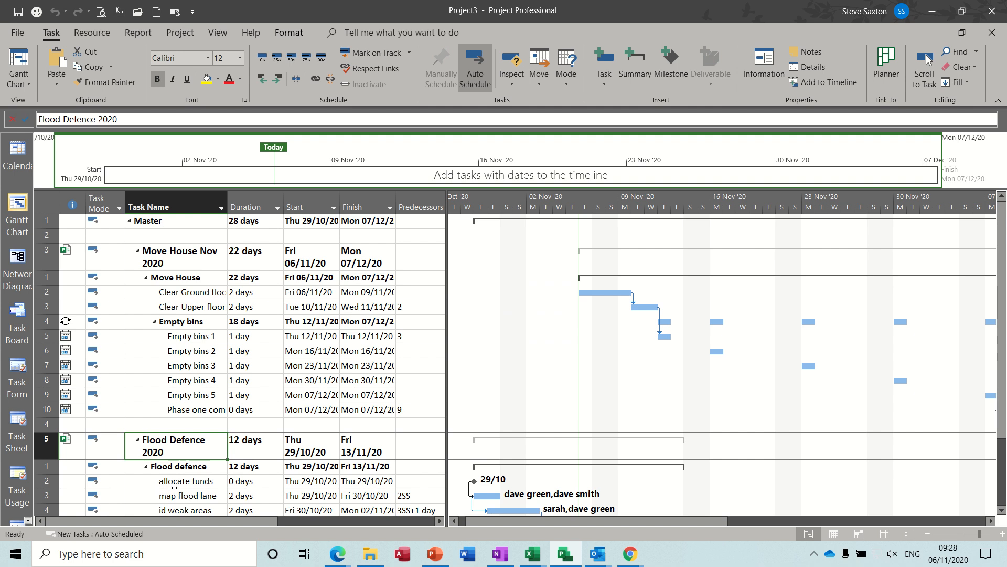
left_click(46, 481)
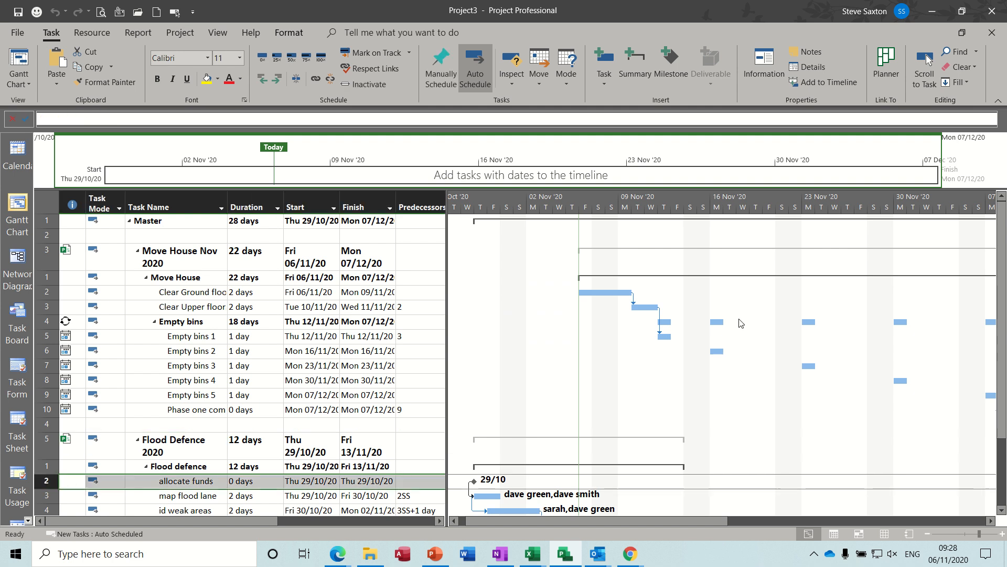
scroll(1001, 320, "down", 2)
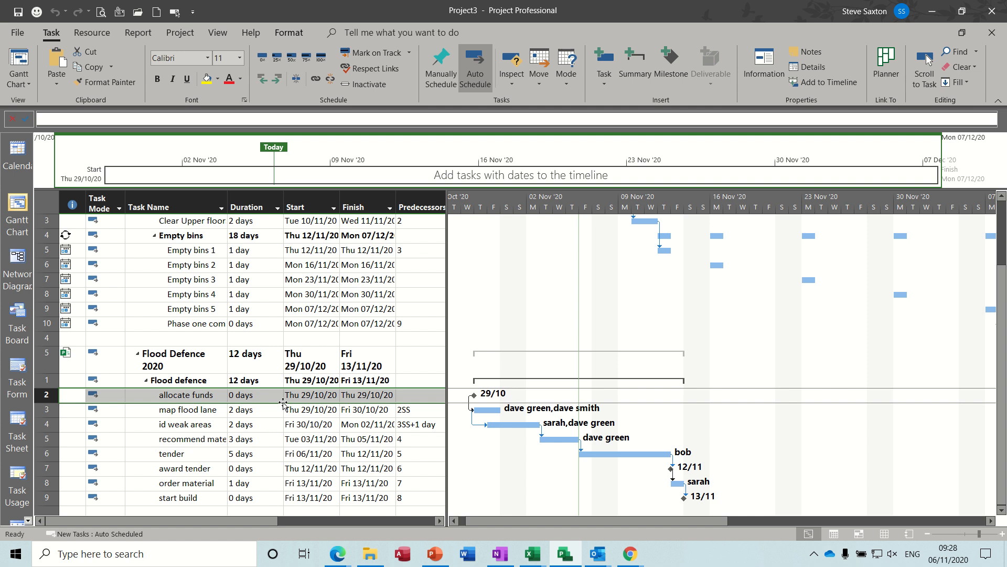
Close the master project and its linked subprojects without saving any changes
key("ctrl+w")
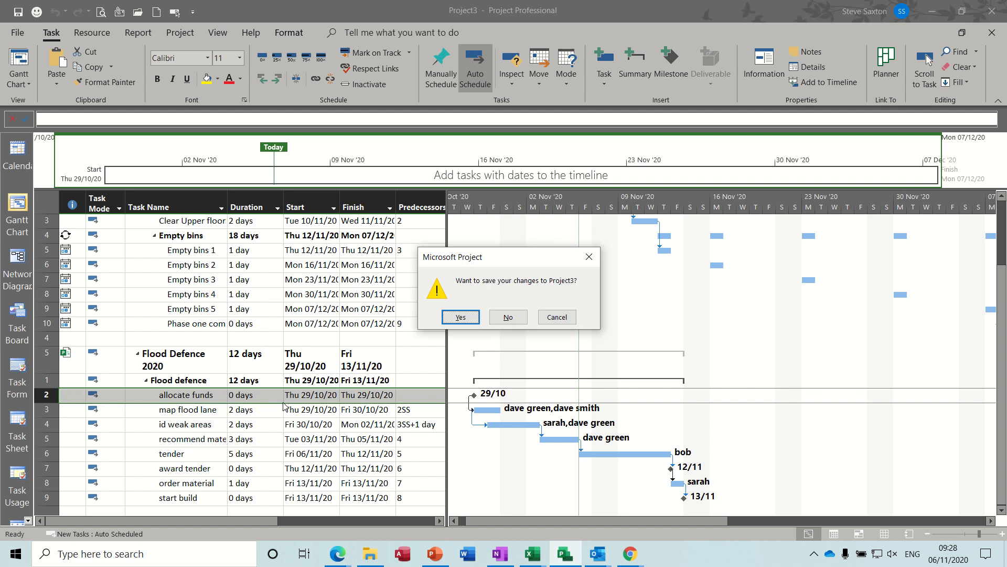
key("n")
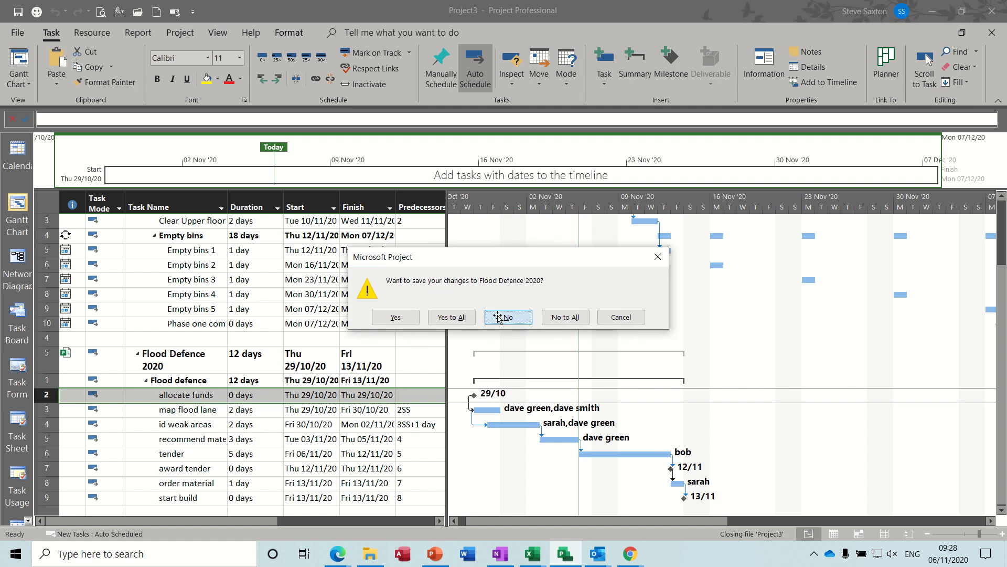
left_click(565, 317)
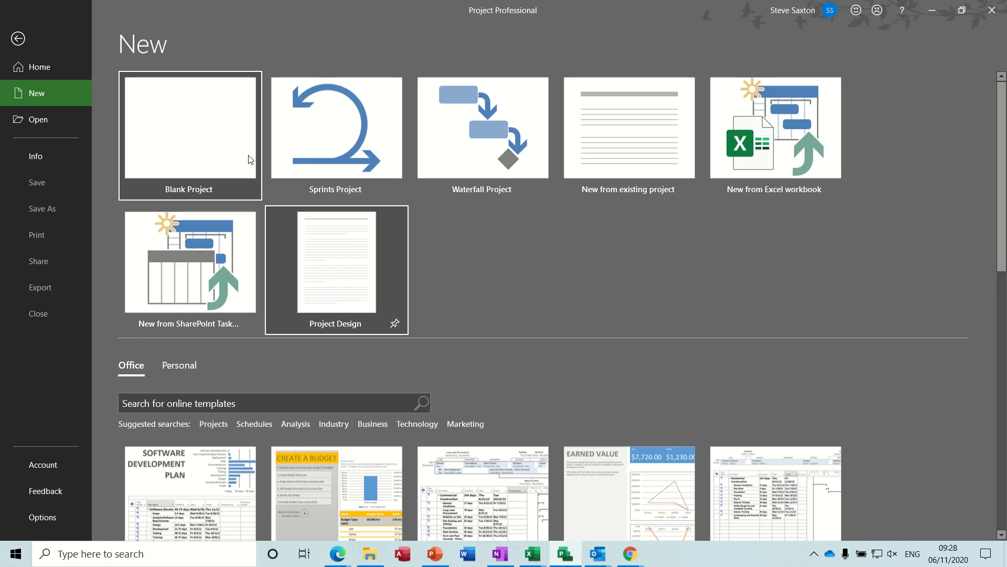
Create a blank project and enter three tasks named Project A, Task A and Task B
left_click(232, 144)
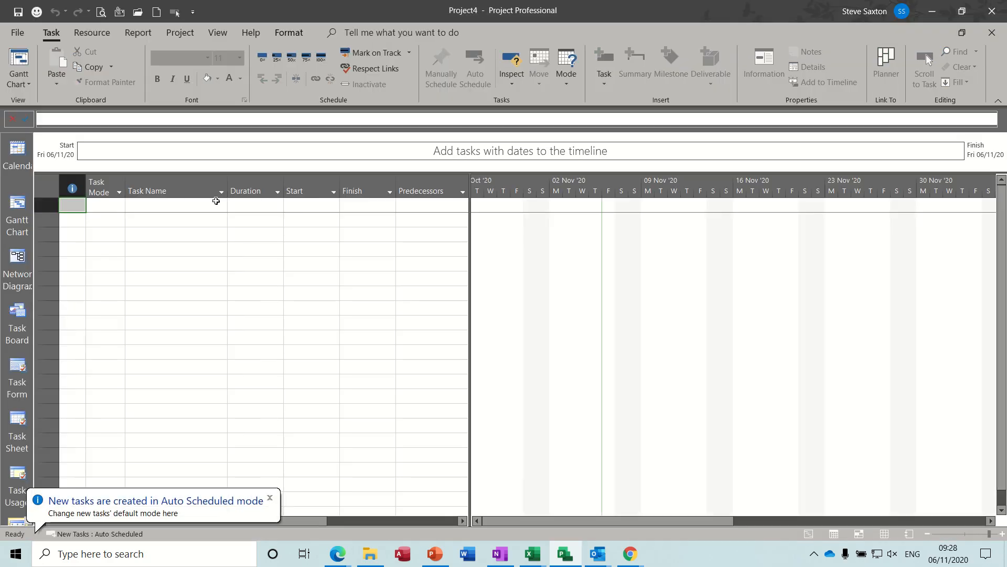
left_click(181, 207)
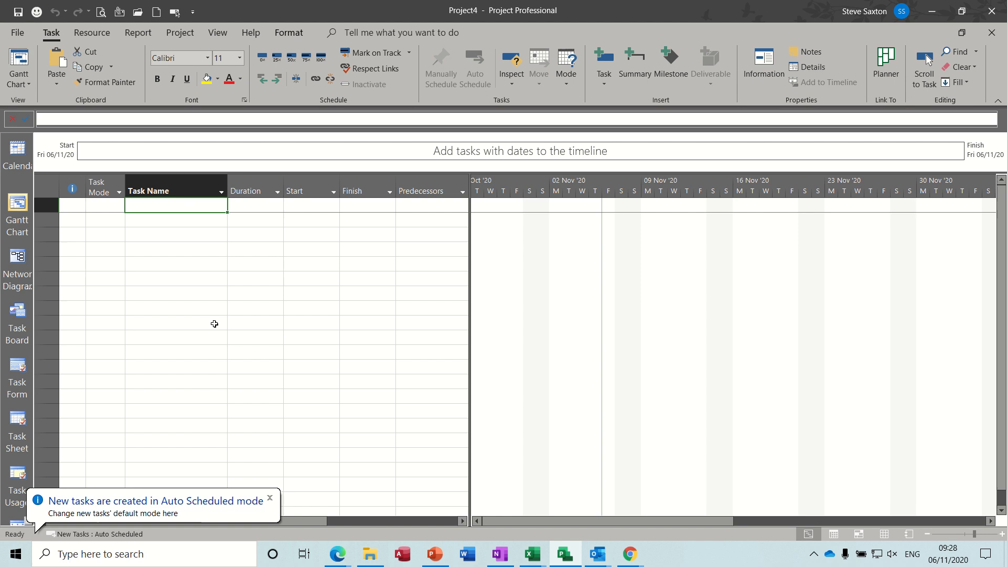
type("Project A")
key("Return")
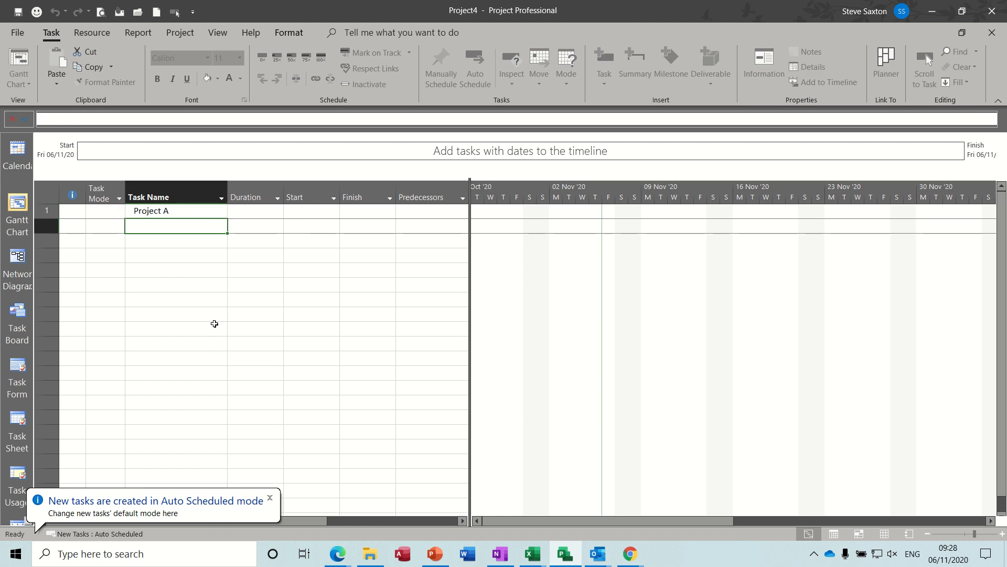
type("Task A")
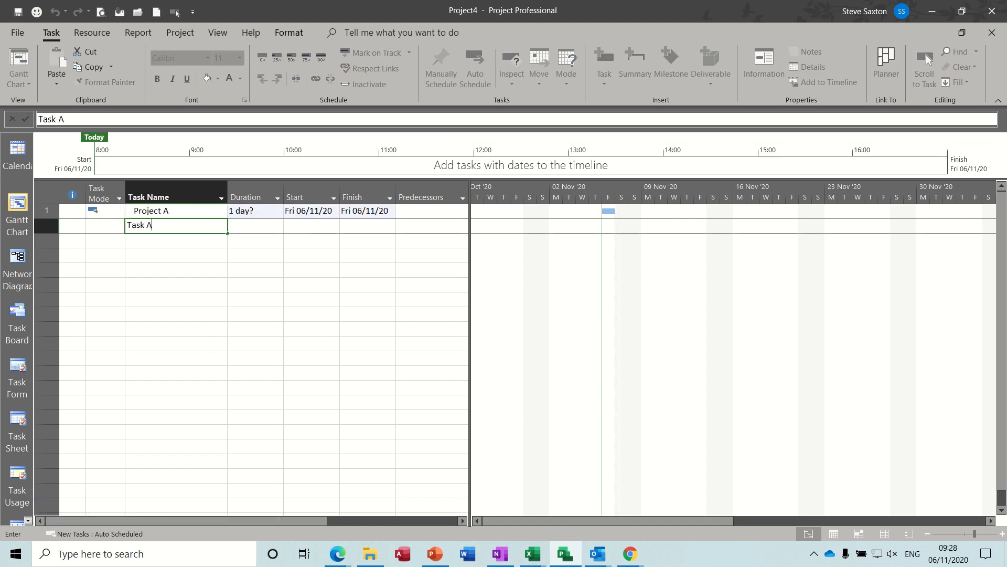
key("Return")
type("Task B")
key("Return")
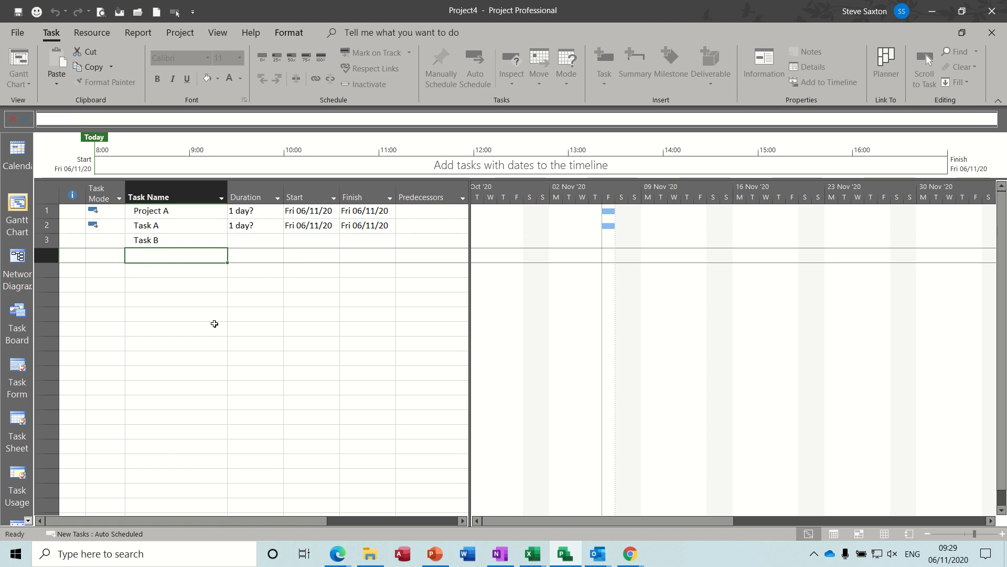
Indent Task A and Task B as subtasks of Project A
left_click(190, 226)
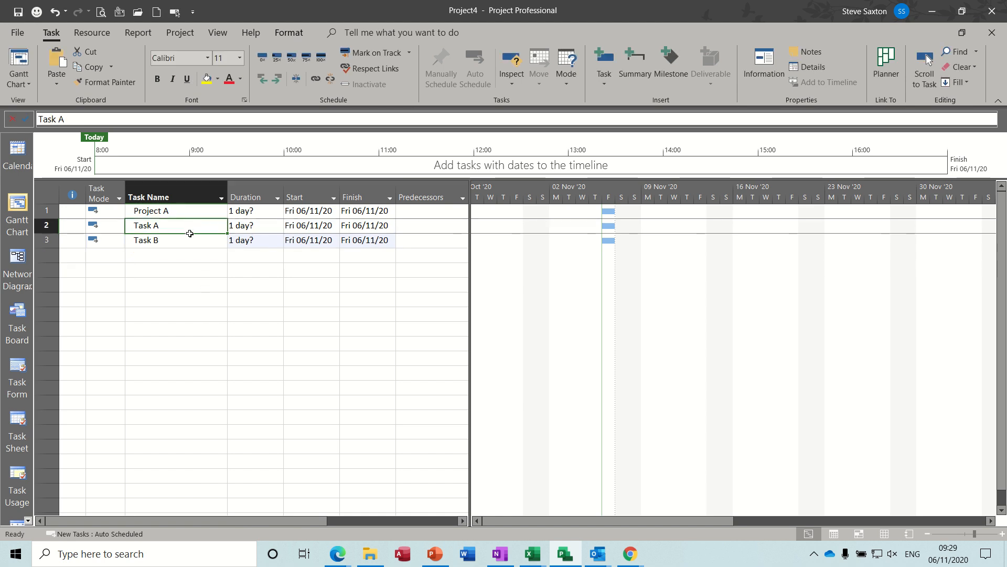
left_click(190, 240, "shift")
left_click(277, 79)
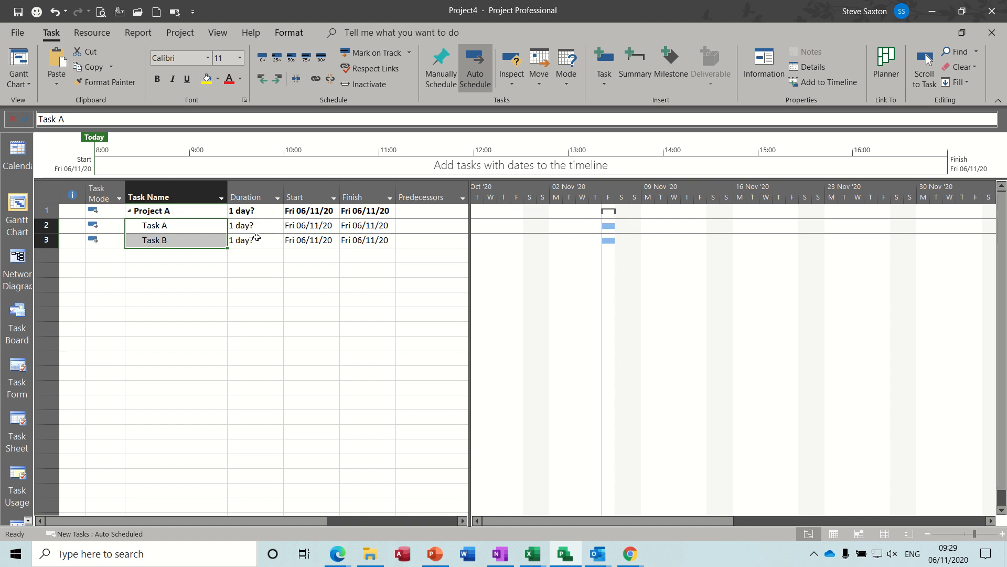
Set the durations of Task A to 20 days and Task B to 30 days, and make task 2 the predecessor of Task B
left_click(254, 226)
type("20")
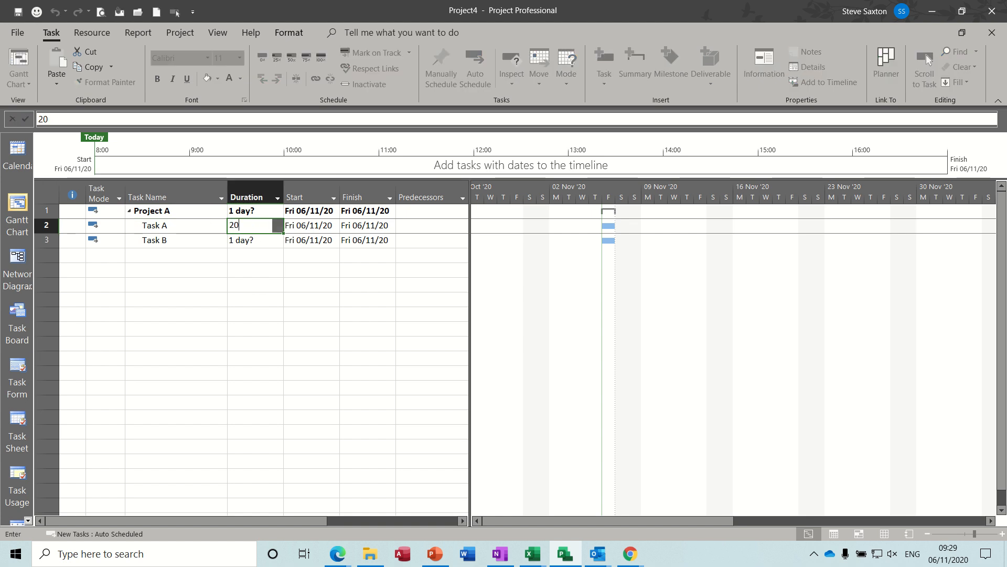
key("Return")
type("30")
key("Return")
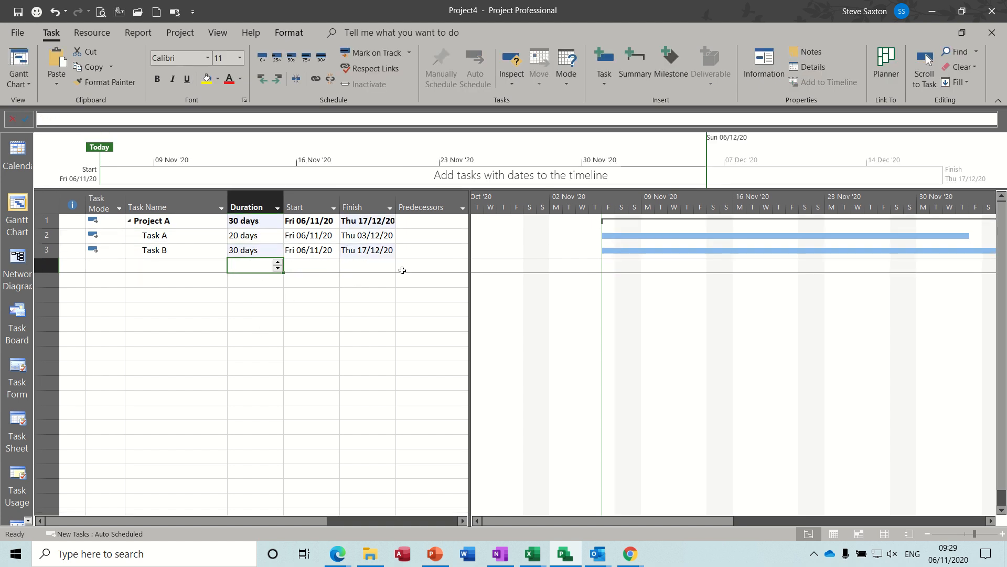
left_click(414, 253)
key("Return")
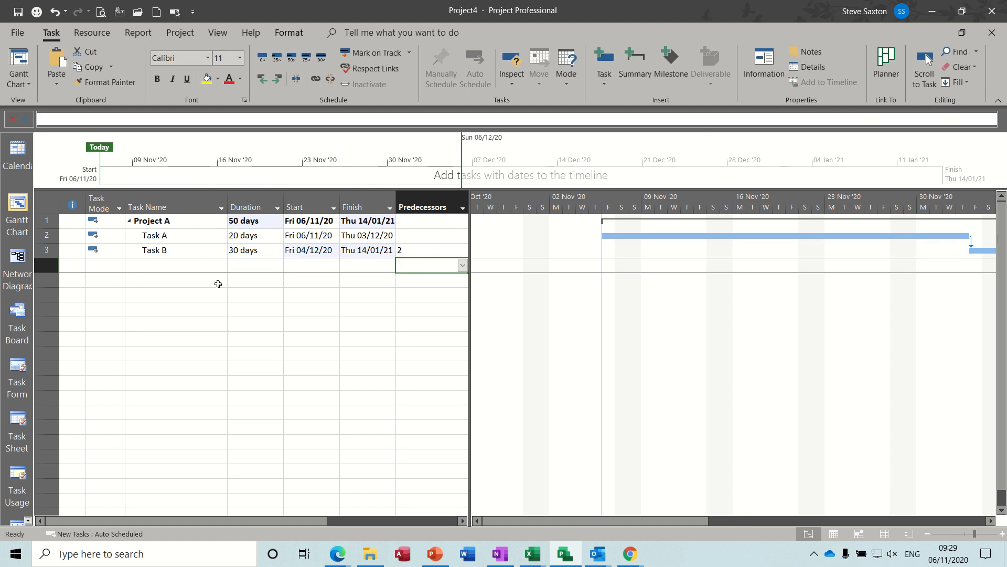
Save the project in the Documents folder under the file name Project A
key("ctrl+s")
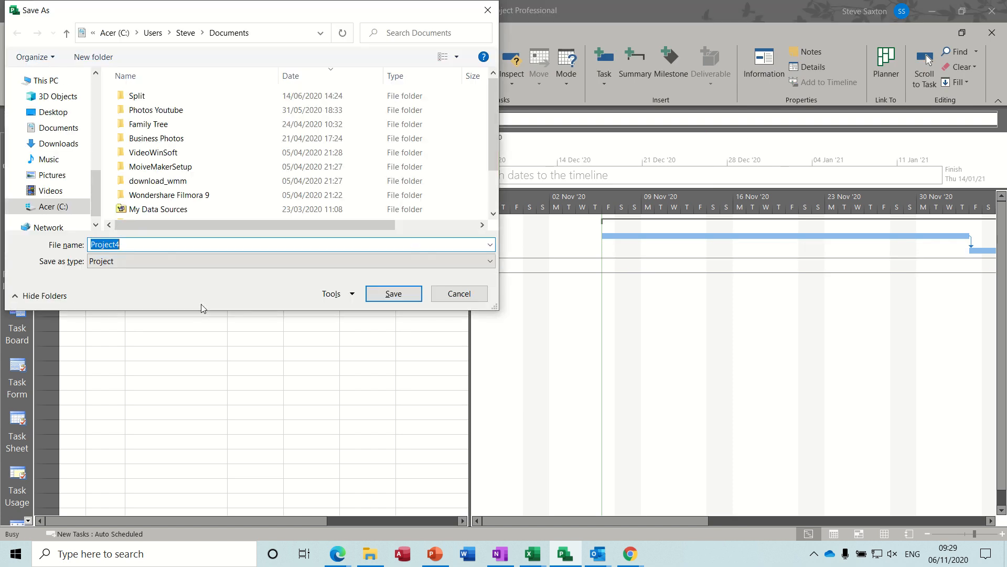
type("Proje")
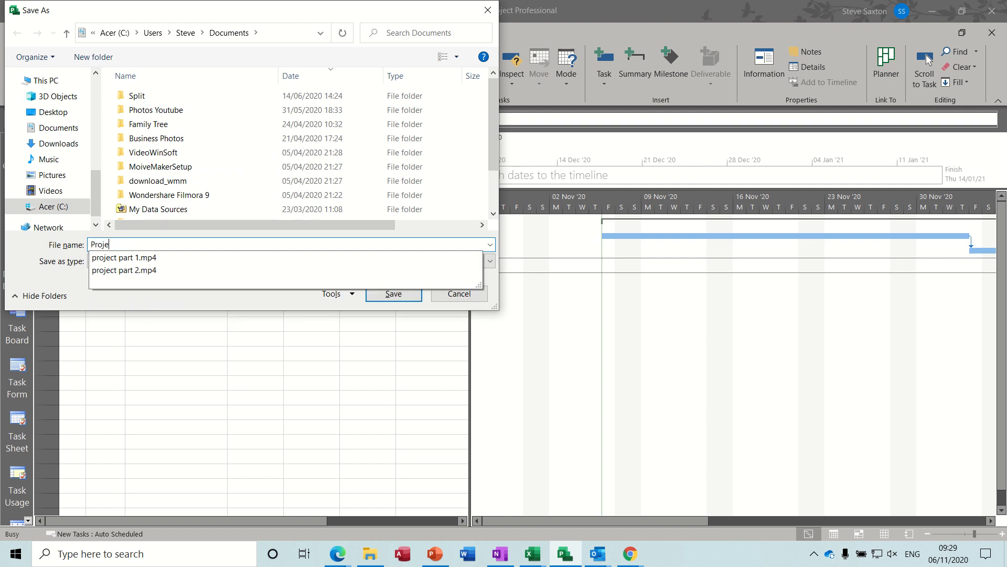
type("ct A")
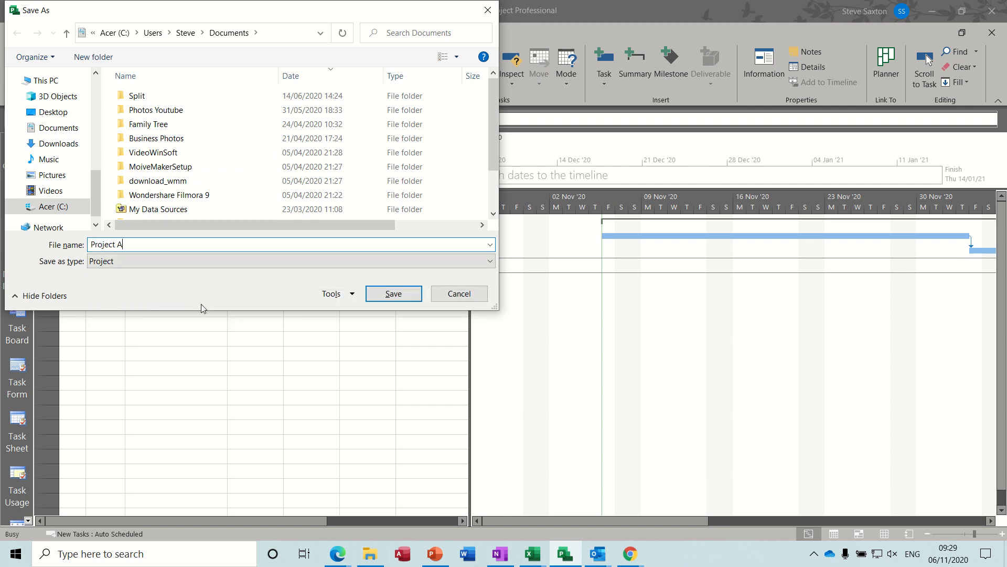
key("Return")
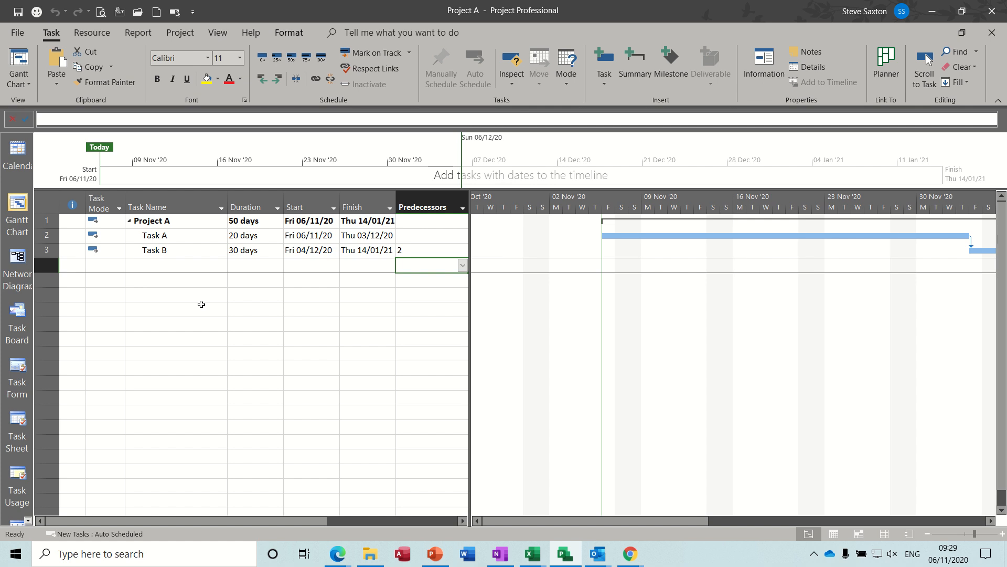
Create another blank project and enter three tasks named Project B, Task A and Task B
key("ctrl+n")
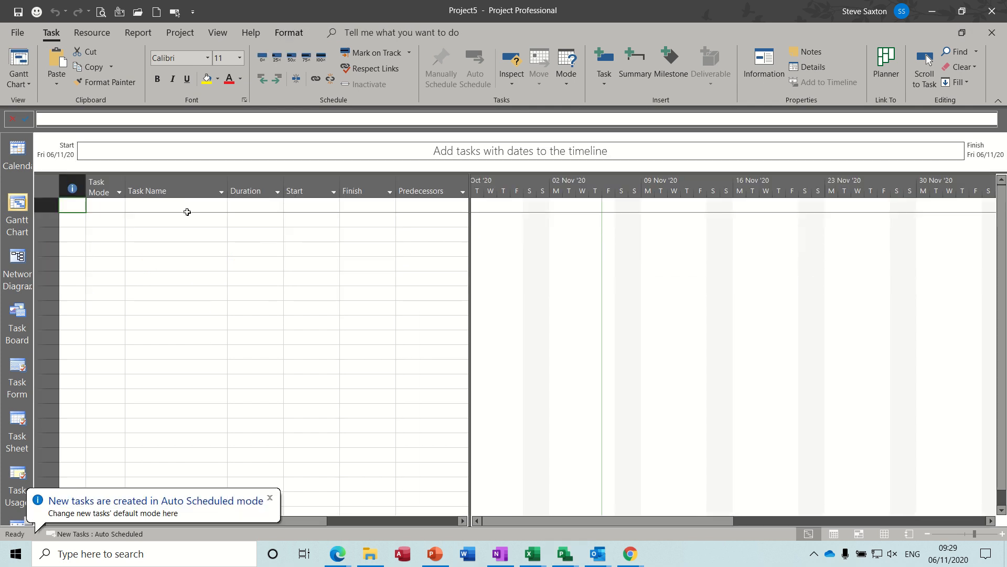
left_click(185, 209)
type("Prohect")
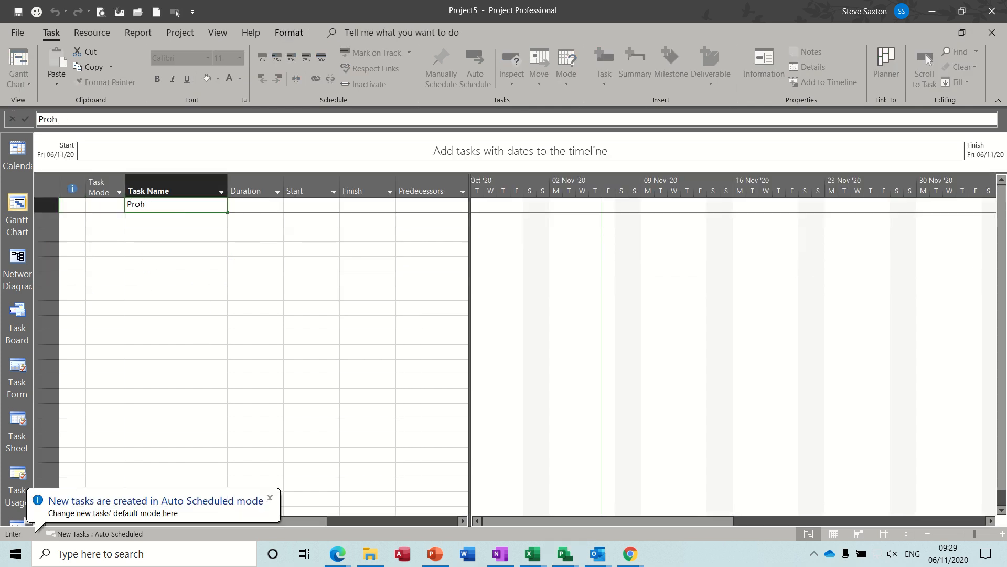
key("BackSpace")
key("BackSpace")
key("BackSpace")
key("BackSpace")
type("ject B")
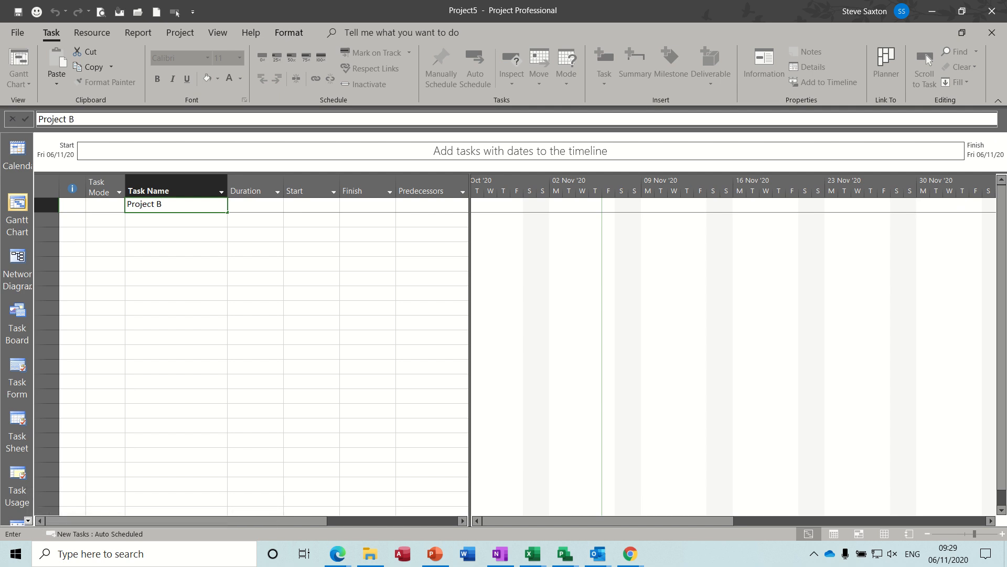
key("Return")
type("Task A")
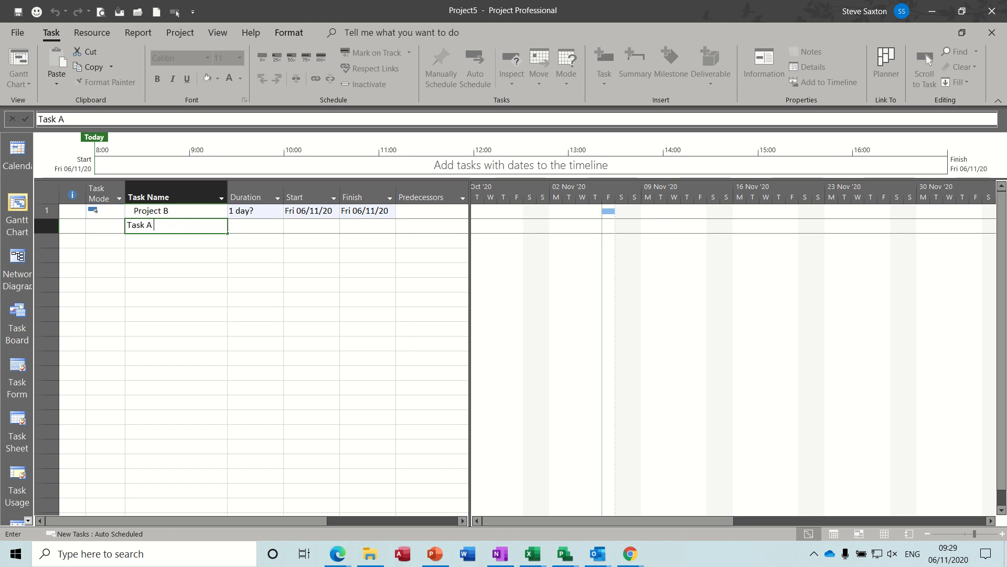
key("Return")
type("Task B")
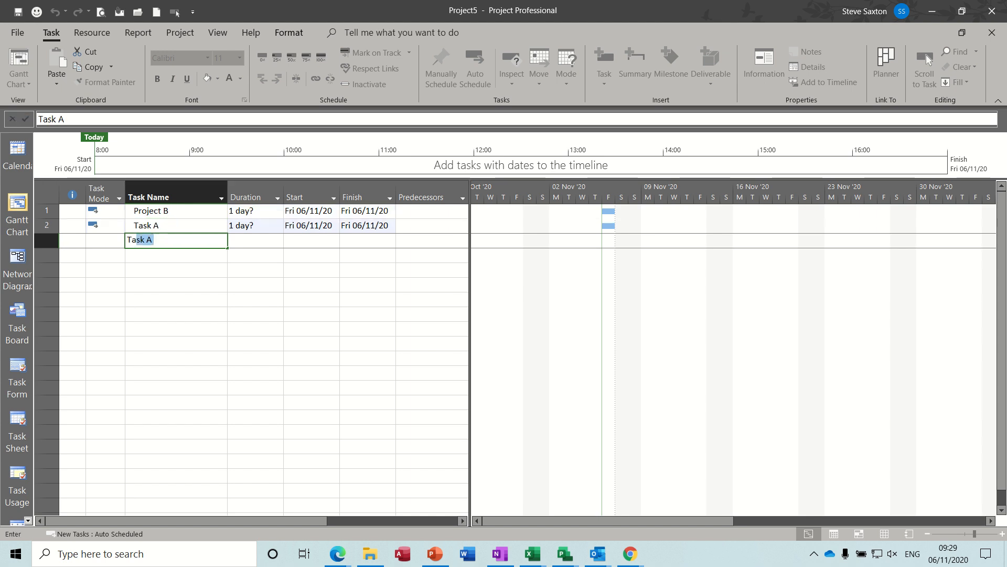
key("Return")
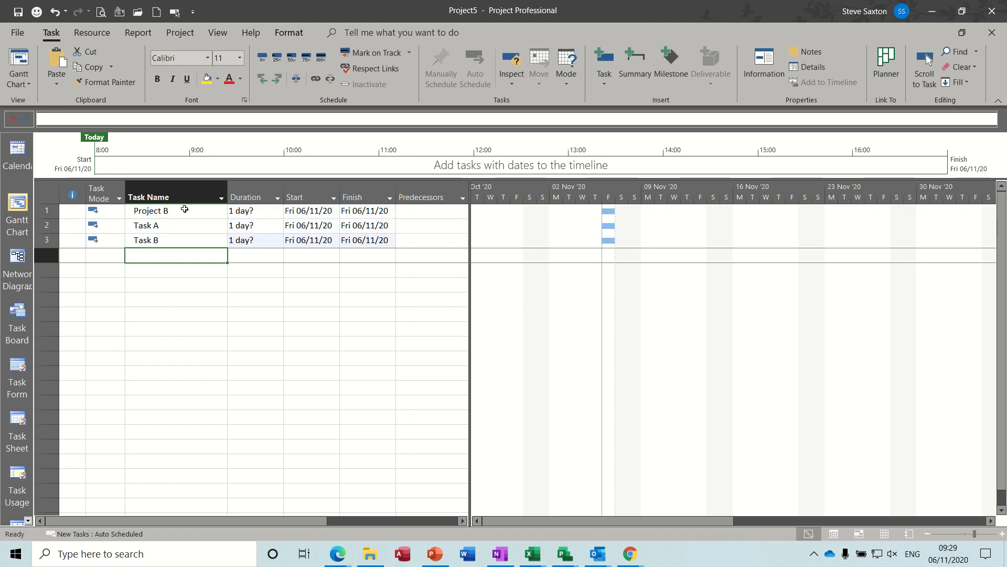
Indent Task A and Task B under Project B, and set their durations to 45 and 33 days
left_click_drag(201, 225, 200, 238)
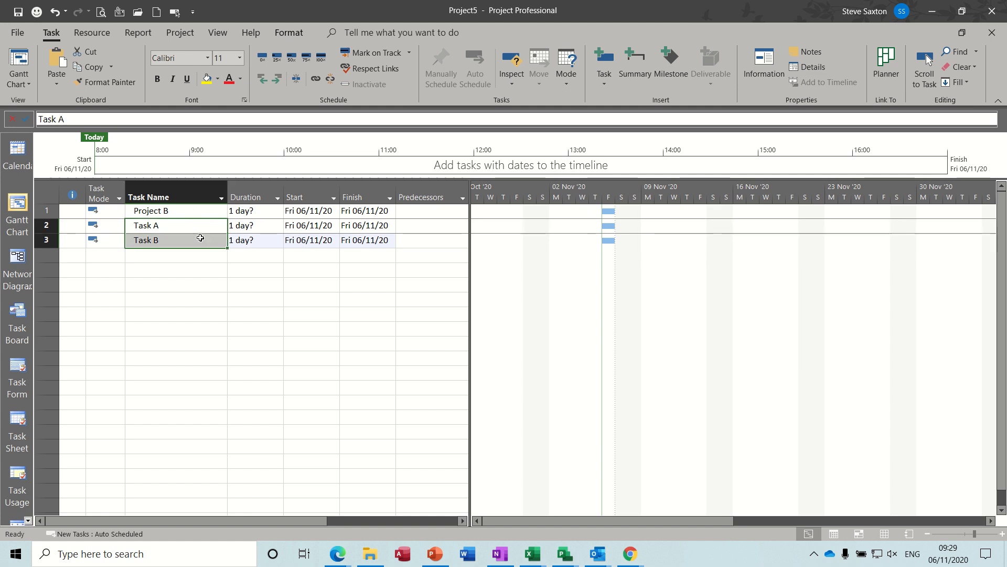
left_click(276, 80)
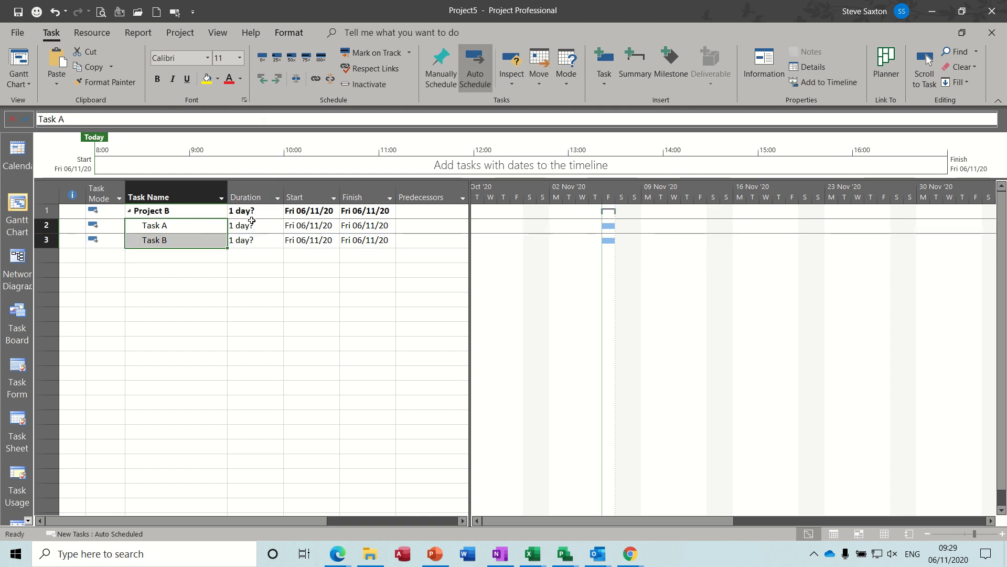
left_click(252, 225)
type("45")
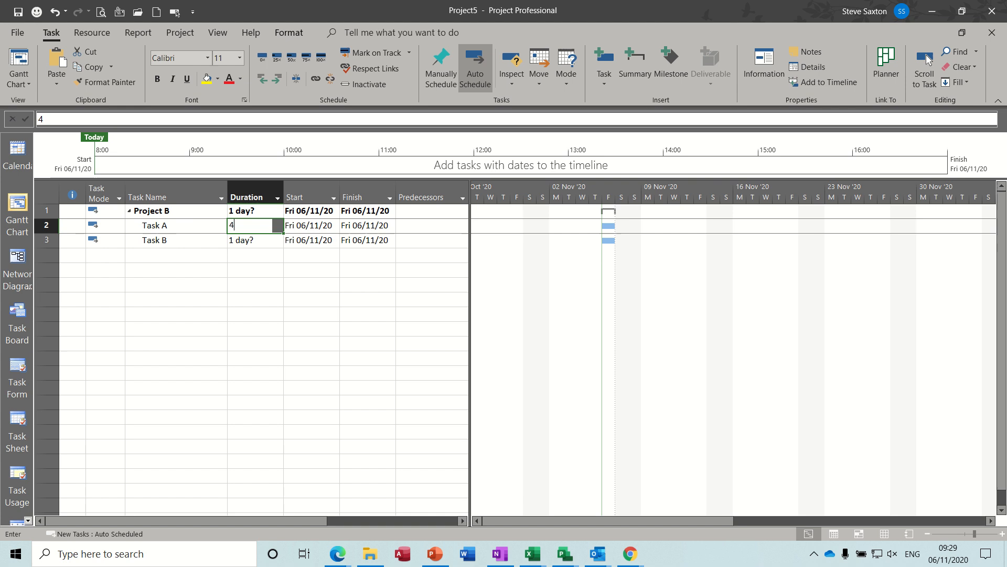
key("Return")
type("33")
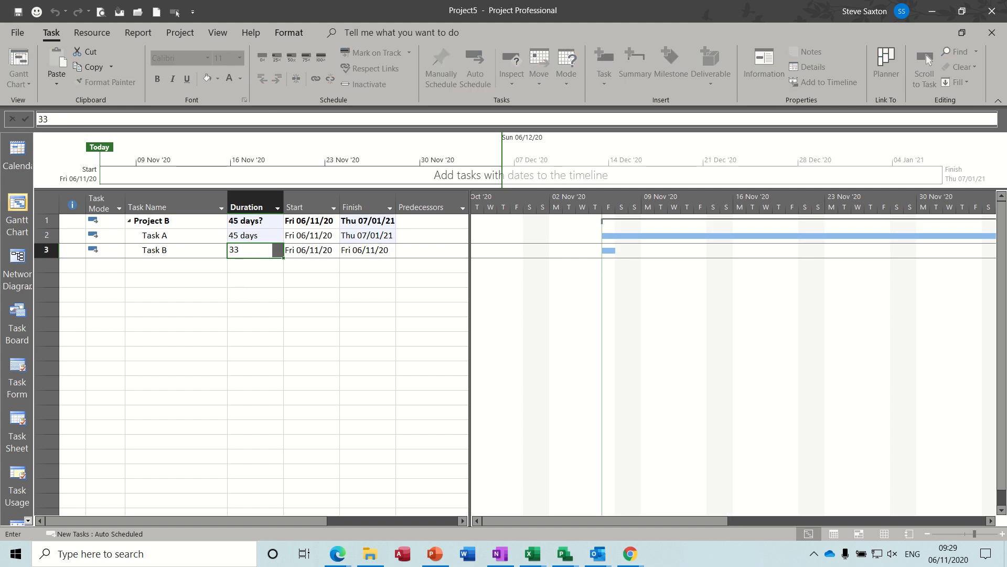
key("Return")
Make task 2 the predecessor of Task B in the Project B schedule
left_click(429, 253)
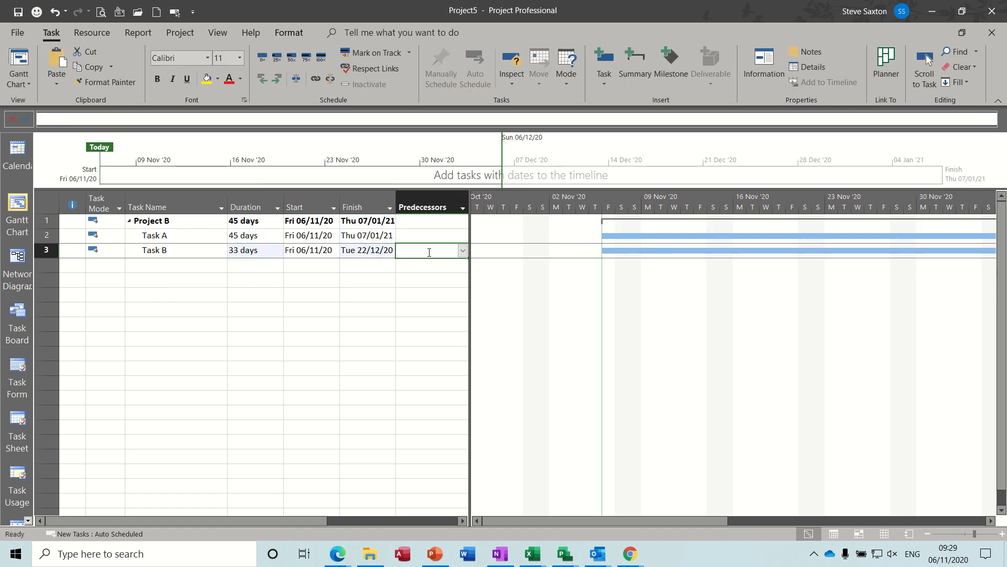
type("2")
key("Return")
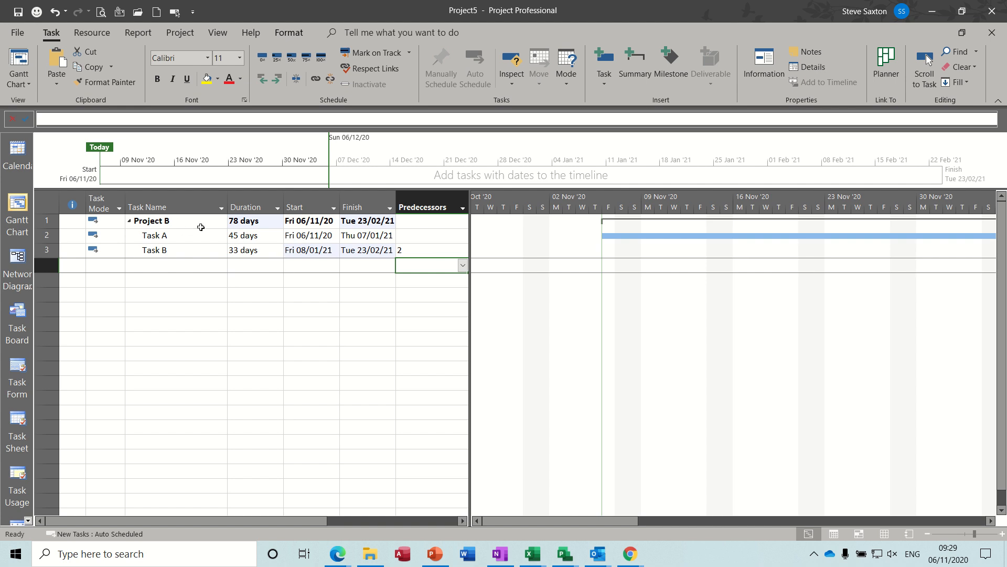
left_click(46, 221)
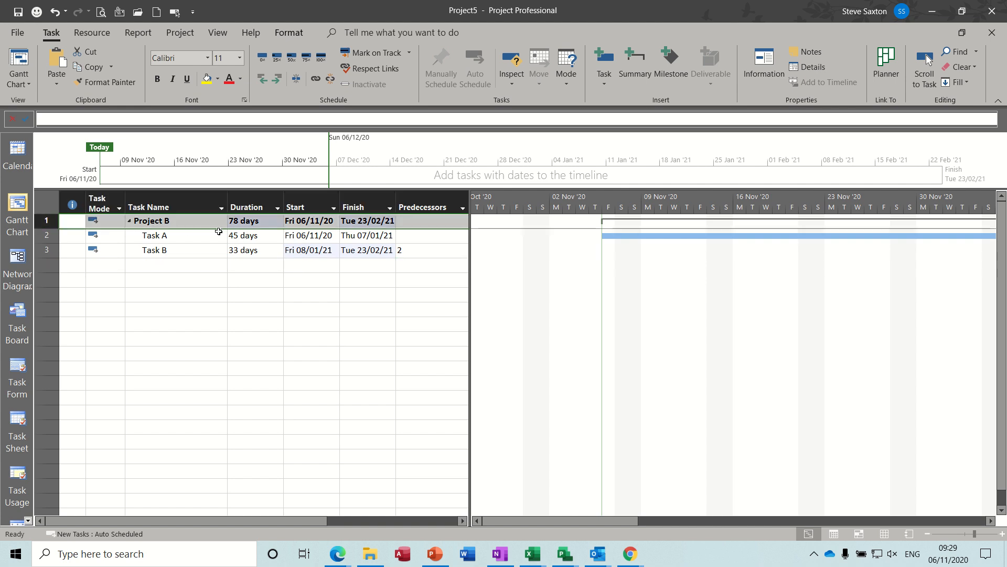
left_click(192, 279)
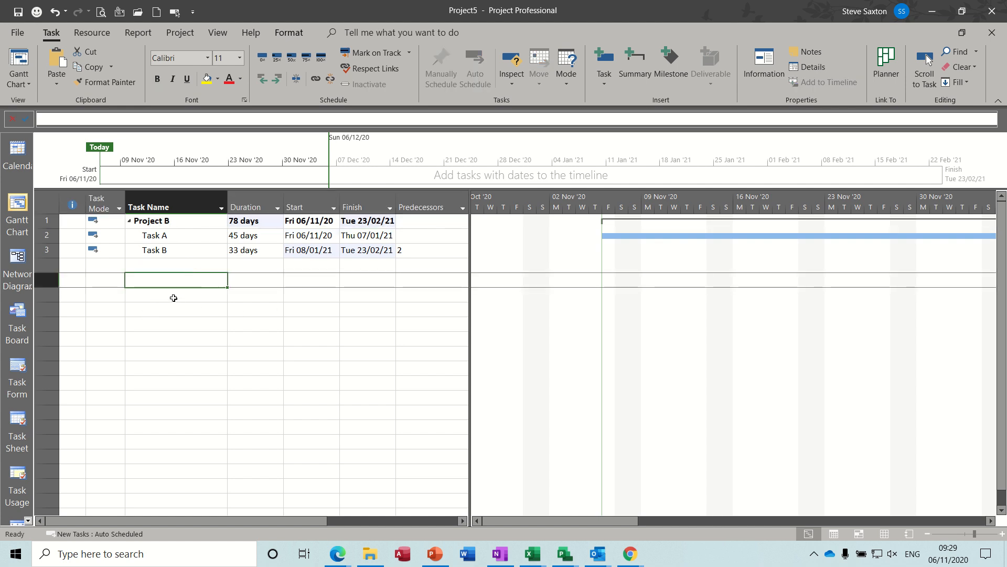
Create a third blank project and enter a first task named Master
key("ctrl+n")
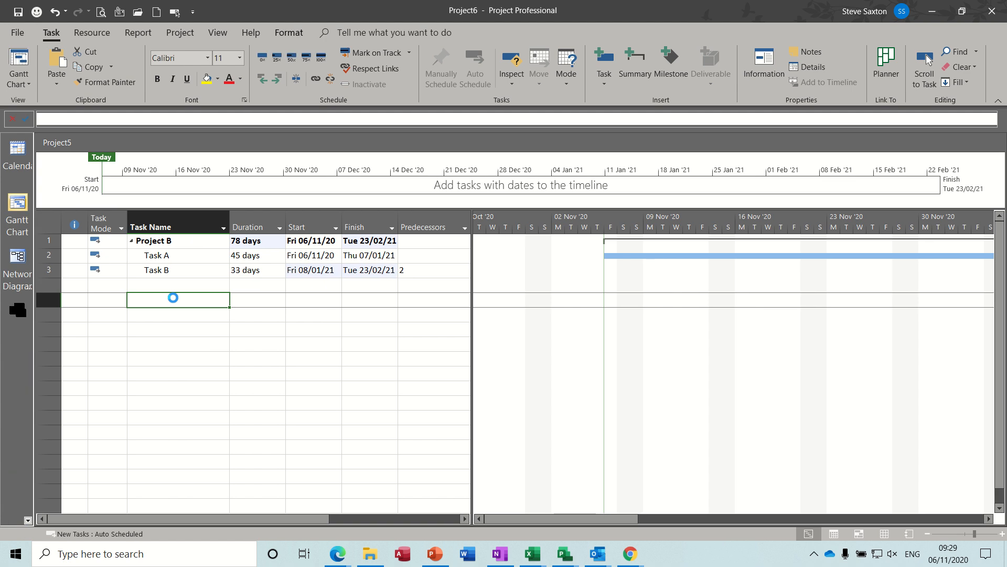
left_click(172, 205)
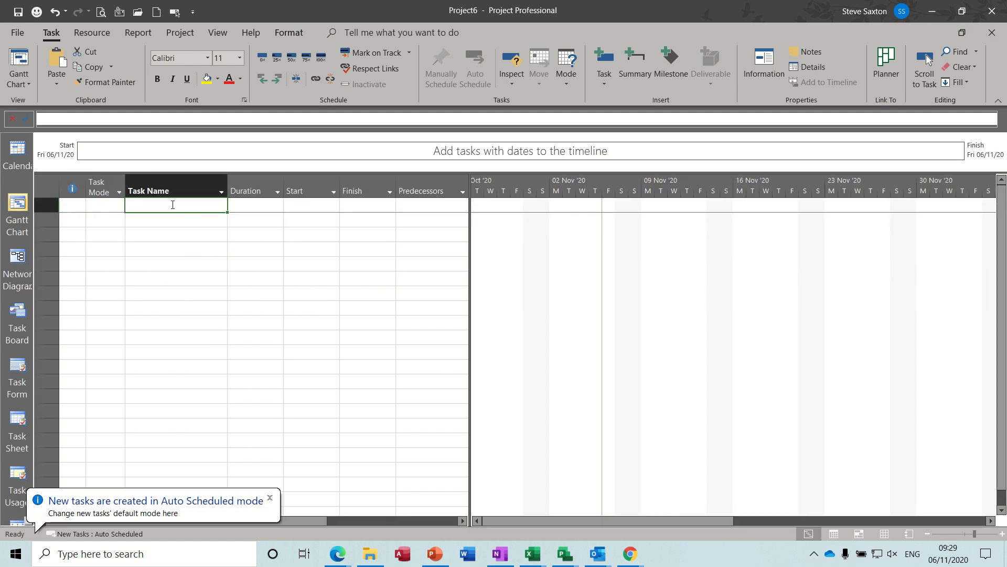
type("Mast")
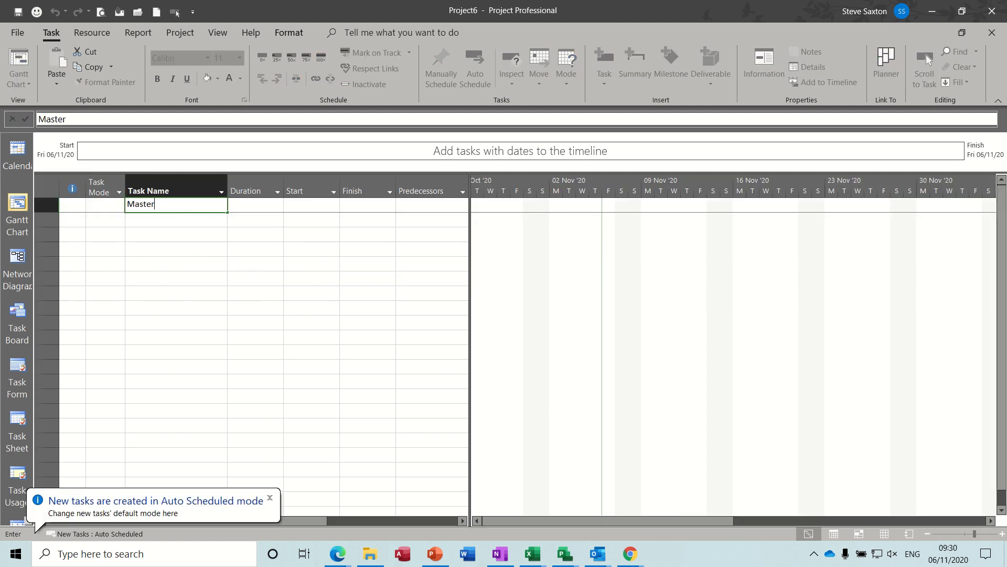
type("er")
left_click(173, 223)
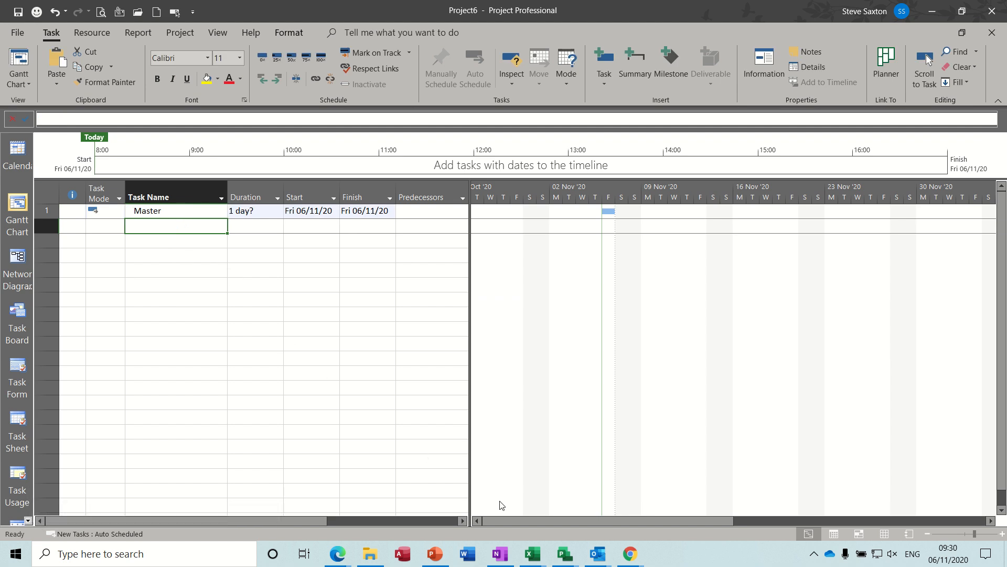
Copy the whole Project A summary task row from the Project A schedule
left_click(564, 553)
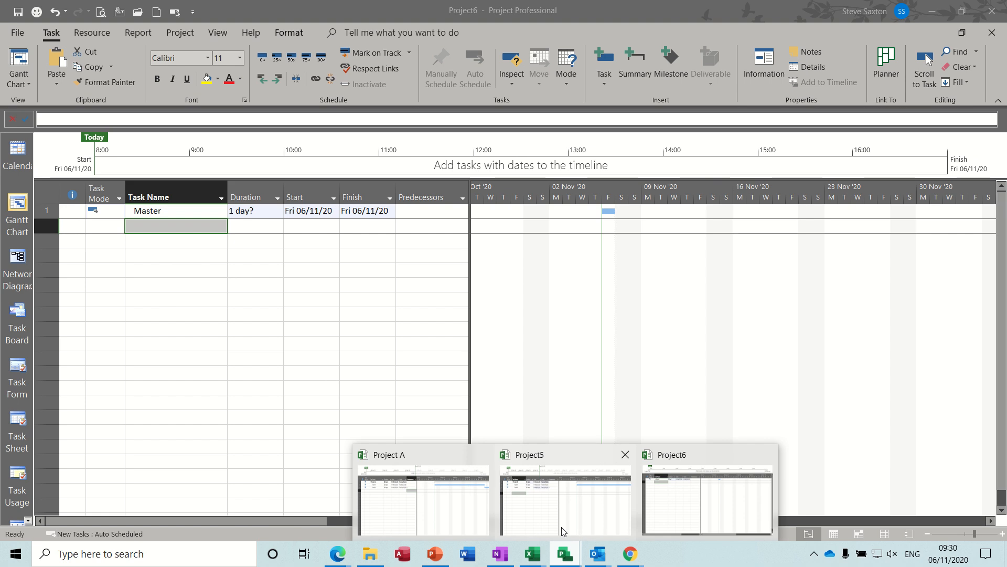
left_click(431, 508)
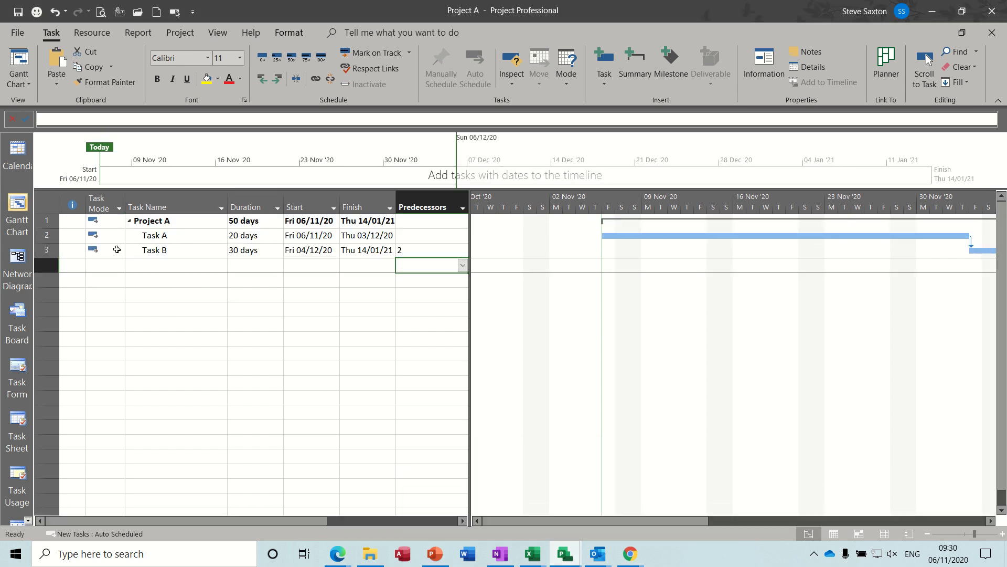
left_click(46, 221)
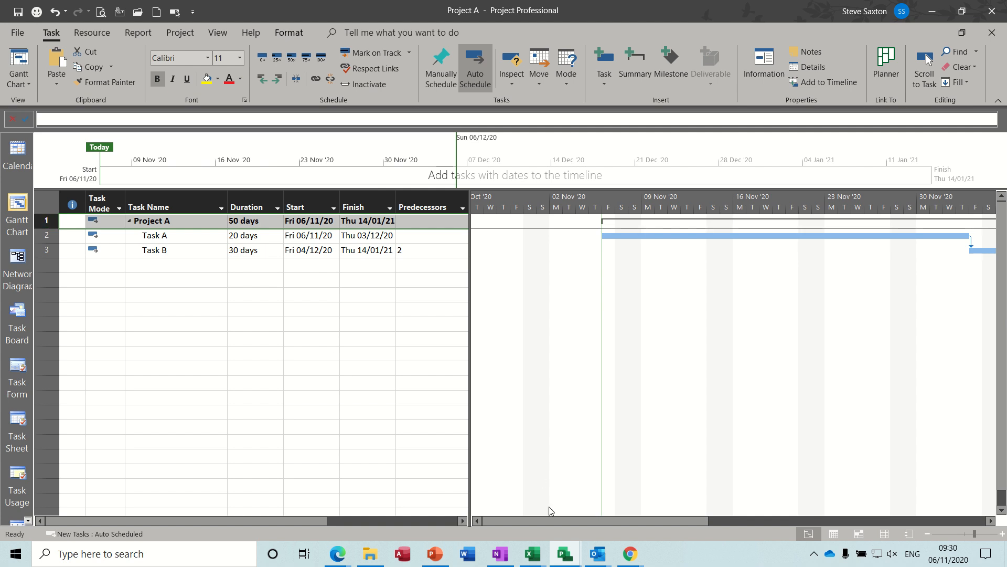
Paste the Project A summary task as linked text data into the row below Master in the master schedule
left_click(562, 555)
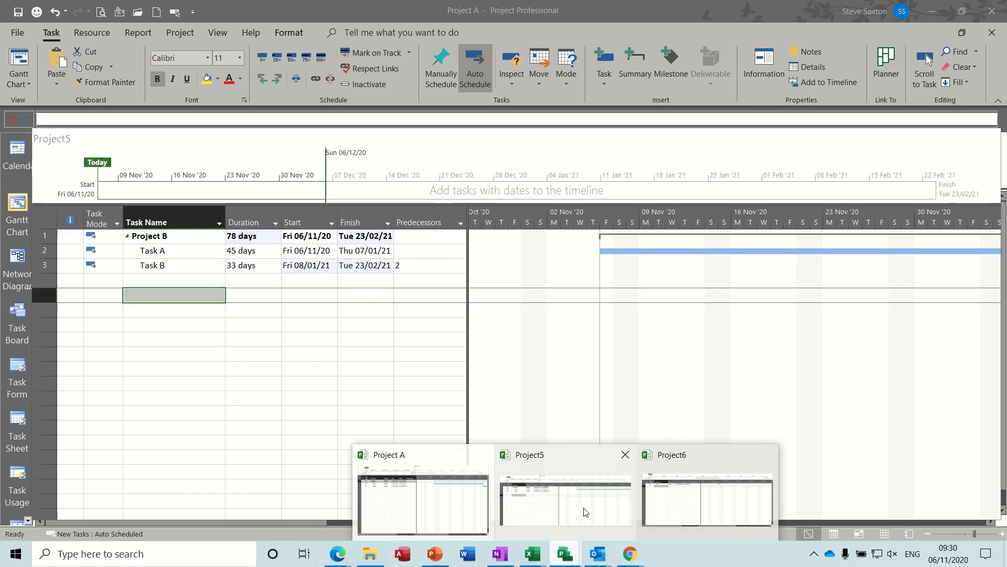
left_click(574, 513)
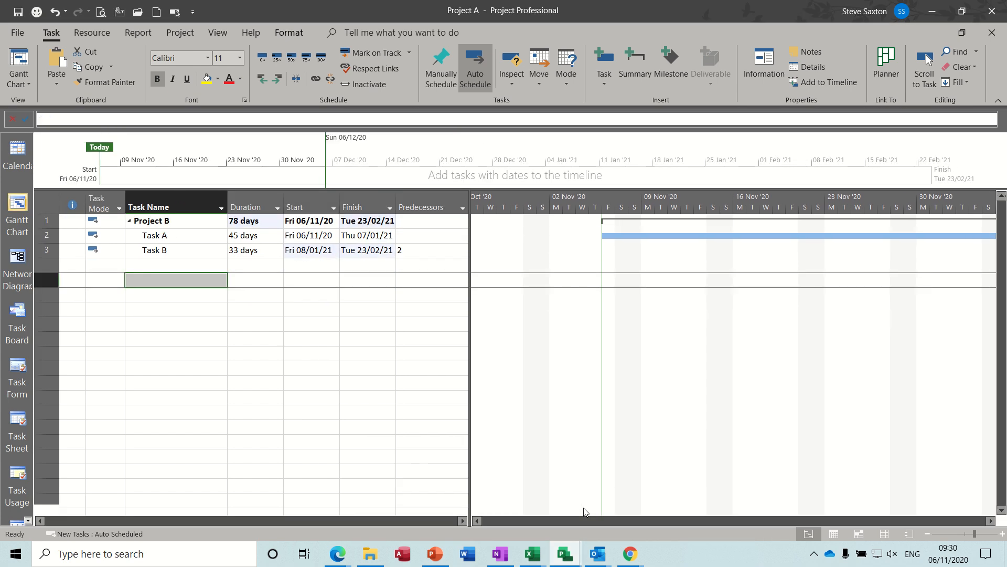
left_click(564, 555)
left_click(669, 512)
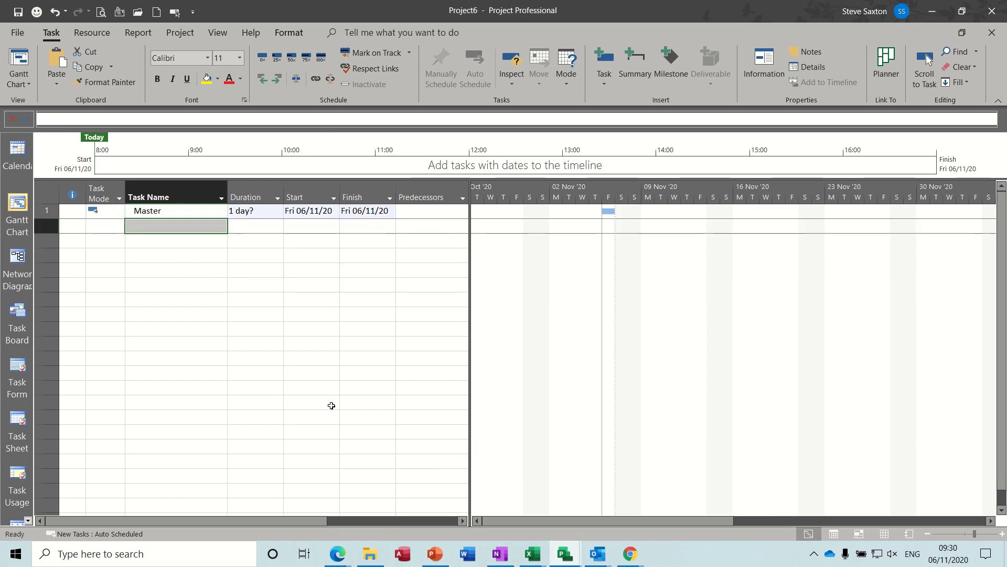
left_click(49, 227)
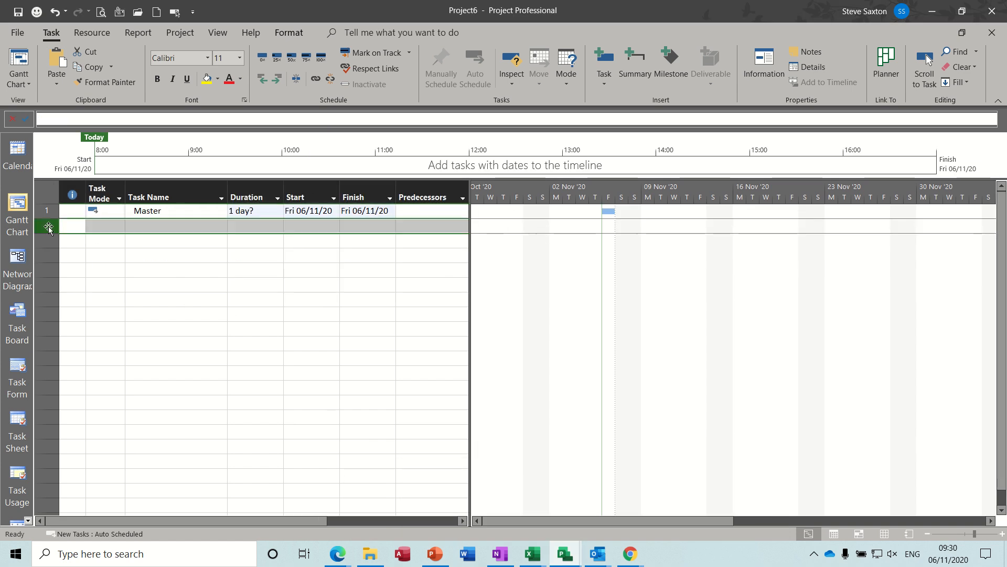
left_click(56, 84)
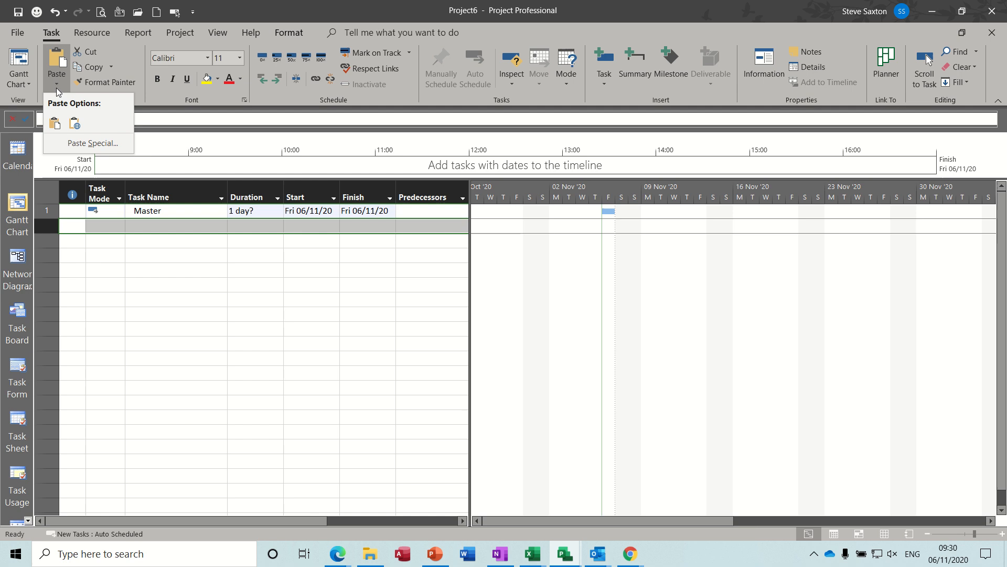
left_click(66, 137)
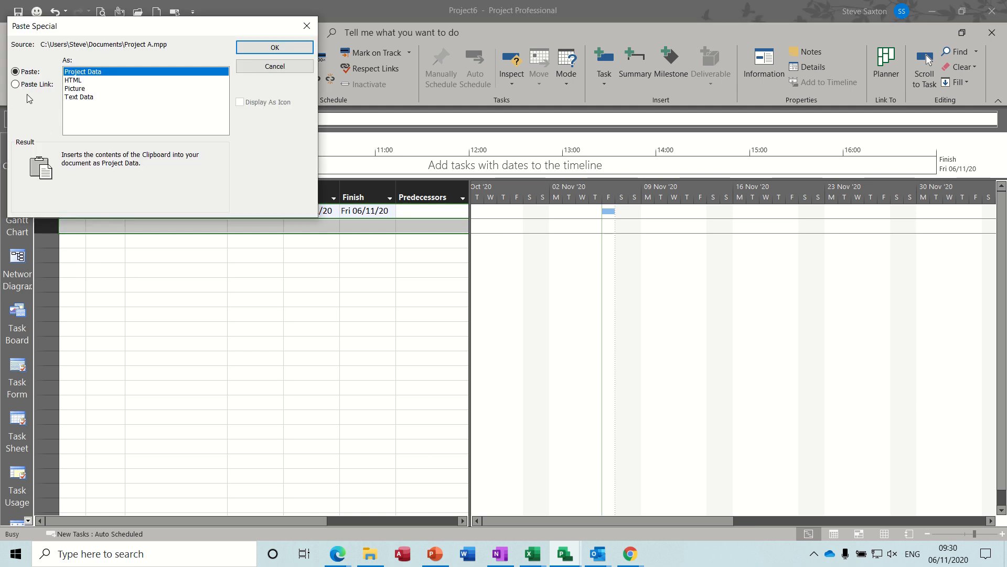
left_click(15, 84)
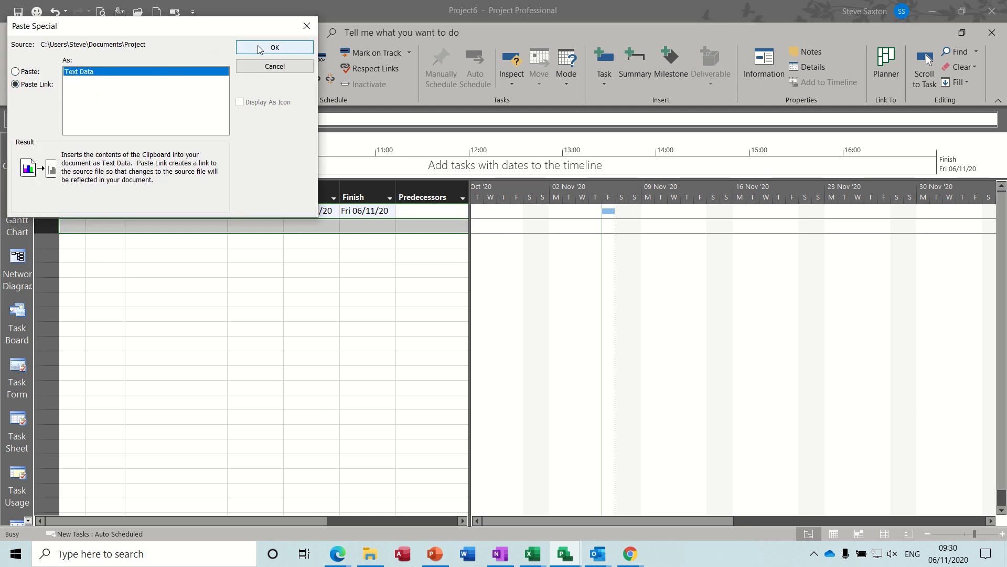
left_click(274, 47)
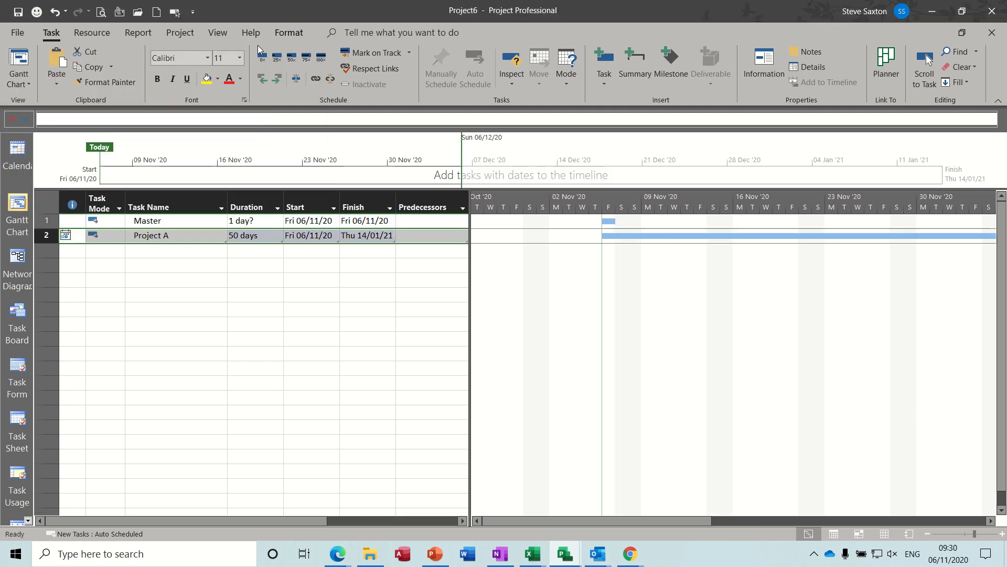
left_click(172, 252)
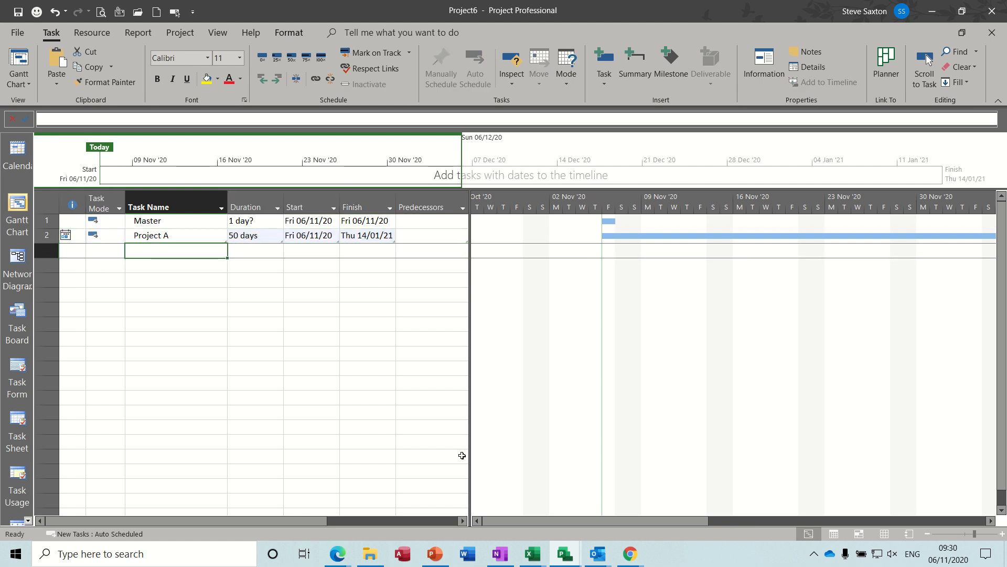
Copy the whole Project B summary task row from the Project B schedule
left_click(562, 560)
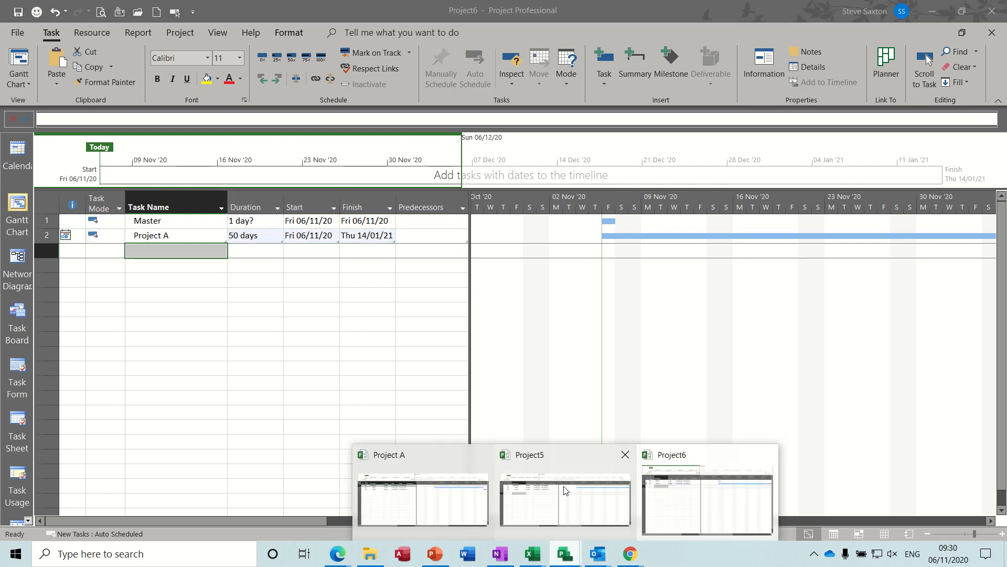
left_click(566, 491)
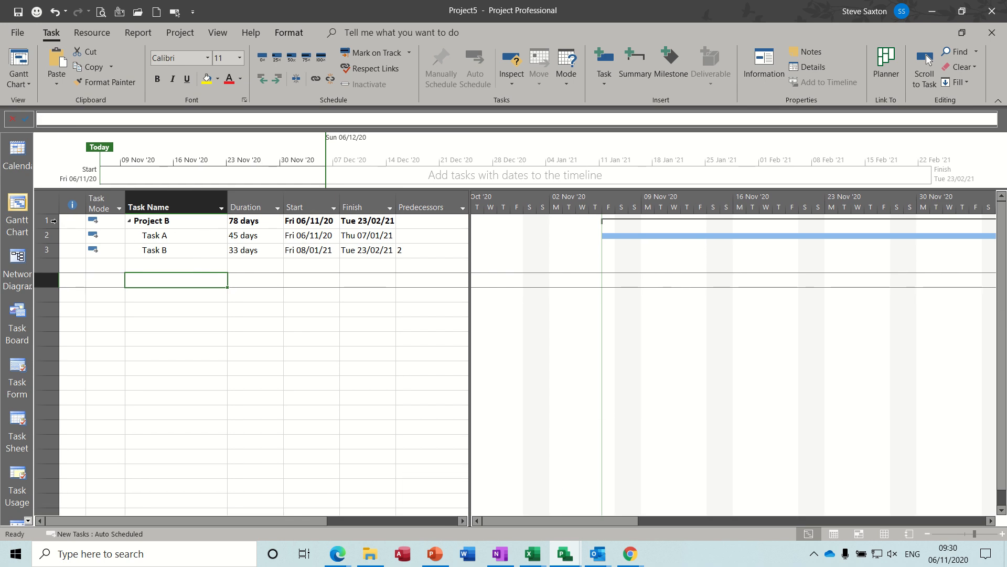
left_click(53, 221)
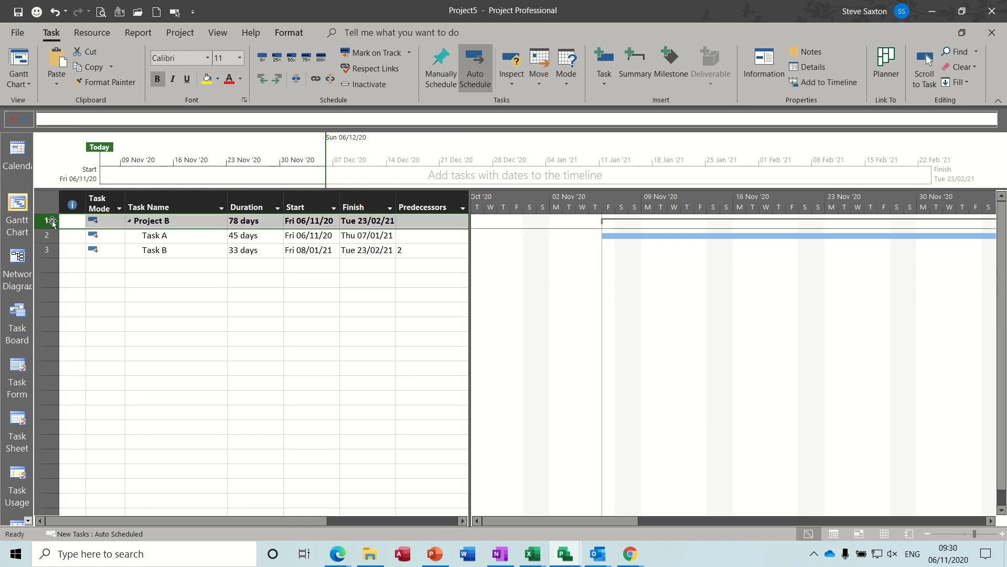
Paste the Project B summary task as linked text data into the row below Project A in the master schedule
left_click(565, 555)
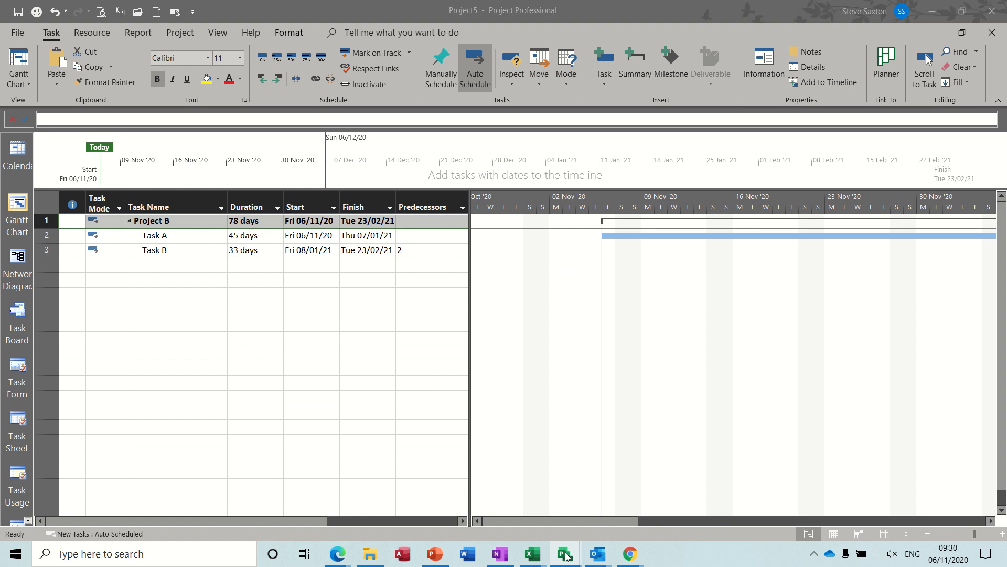
left_click(663, 506)
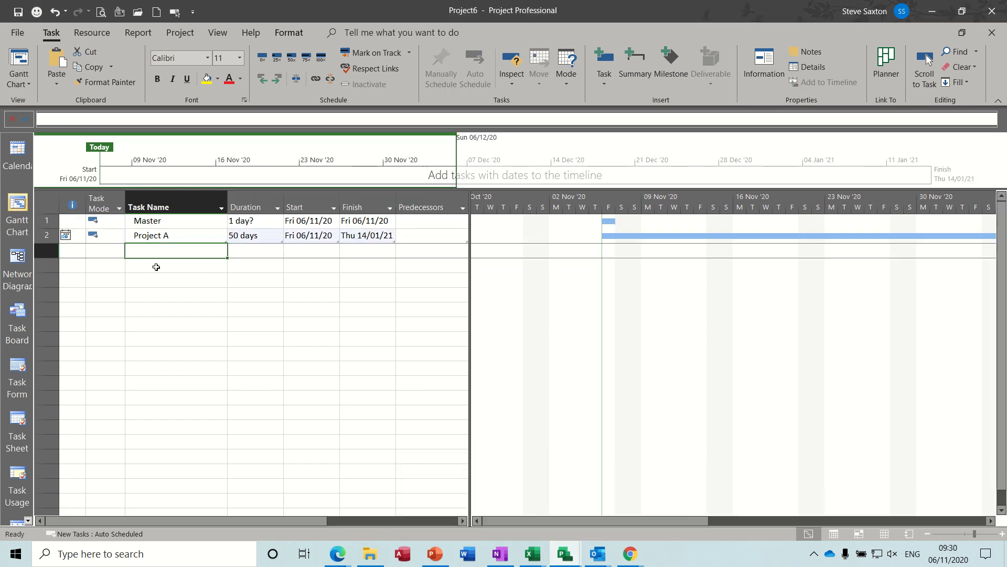
left_click(60, 252)
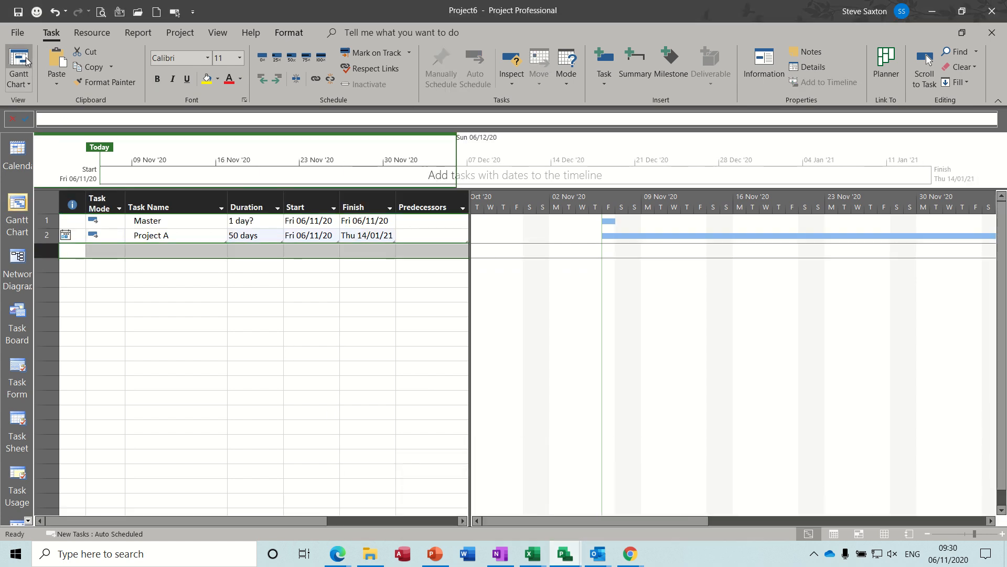
left_click(60, 87)
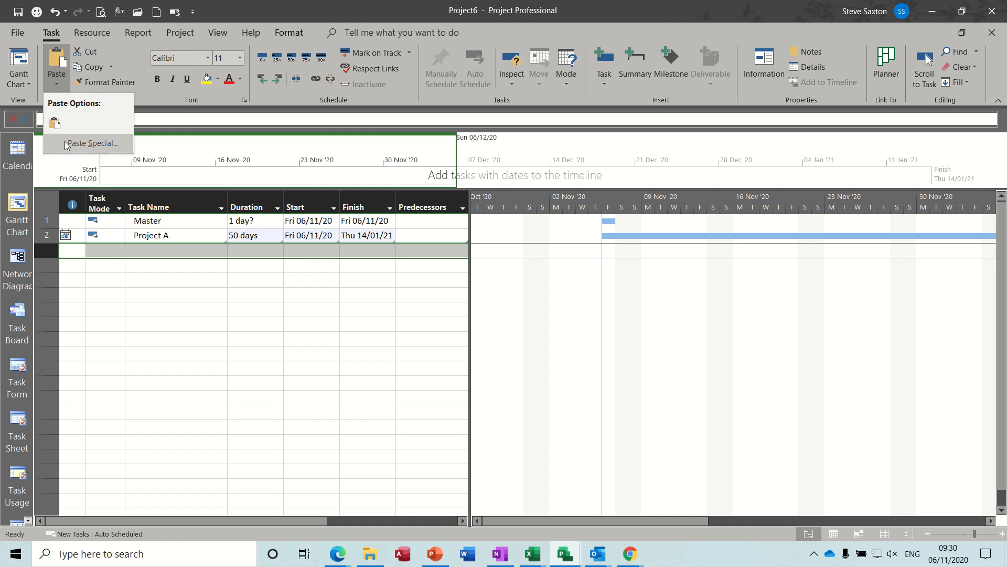
left_click(67, 145)
left_click(41, 85)
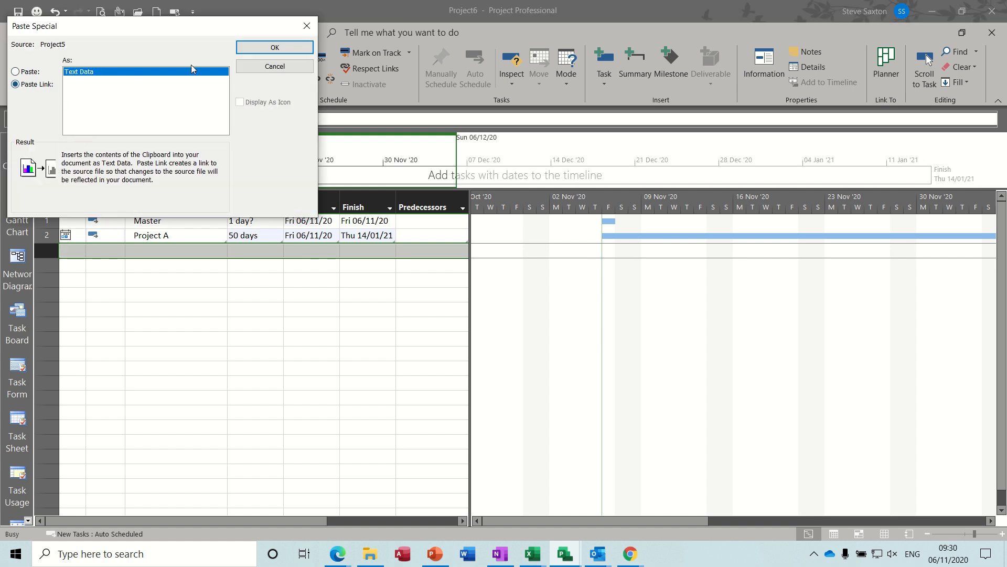
left_click(264, 48)
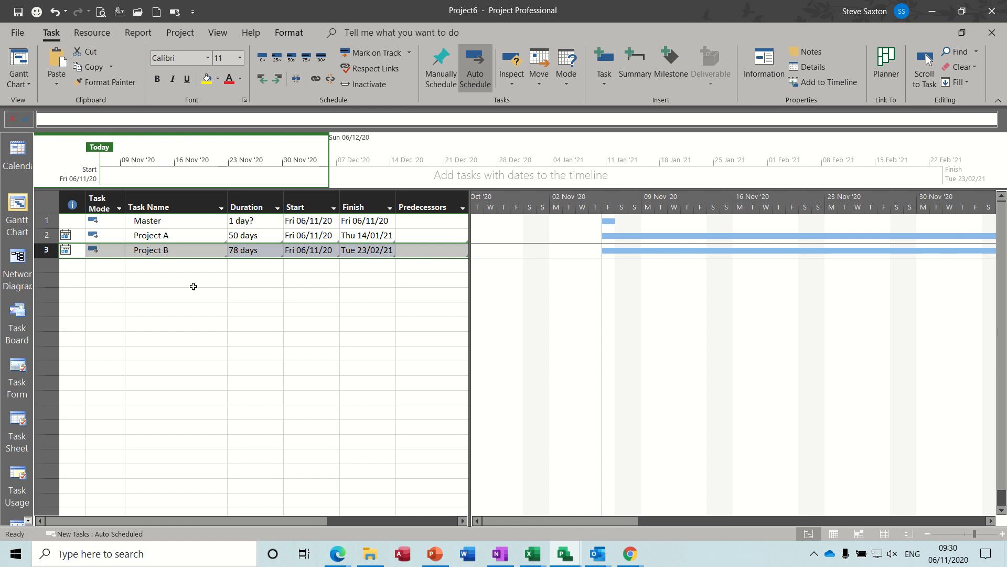
Indent the linked Project A and Project B tasks under Master
left_click_drag(163, 239, 163, 250)
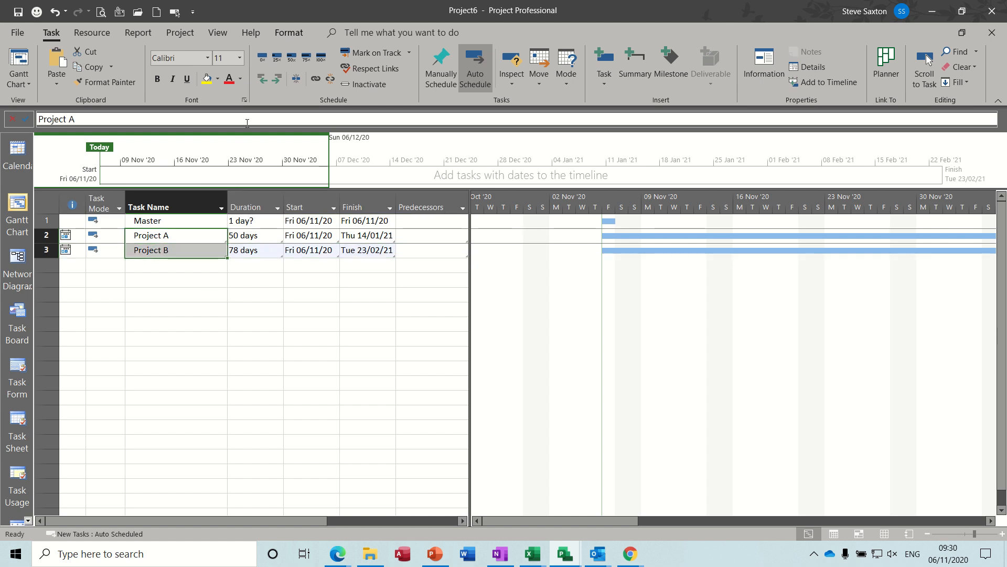
left_click(273, 80)
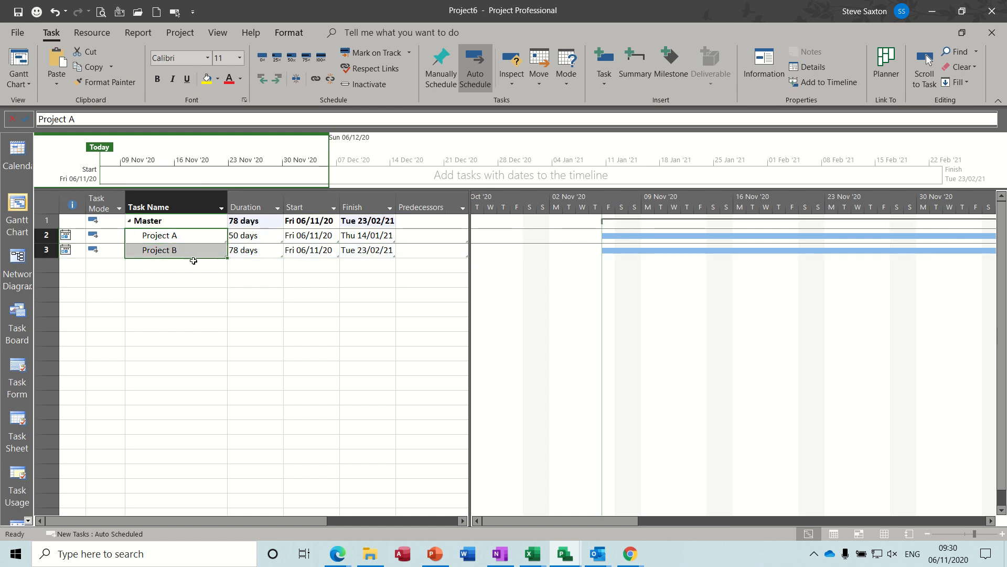
left_click(193, 267)
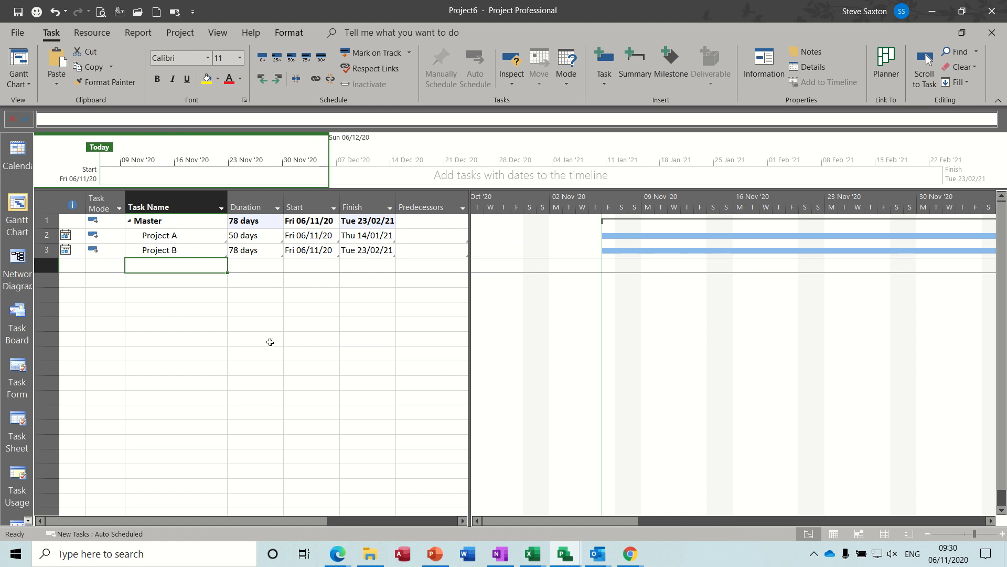
Set Task B's duration to 66 days in the Project B schedule and return to the master schedule
left_click(565, 554)
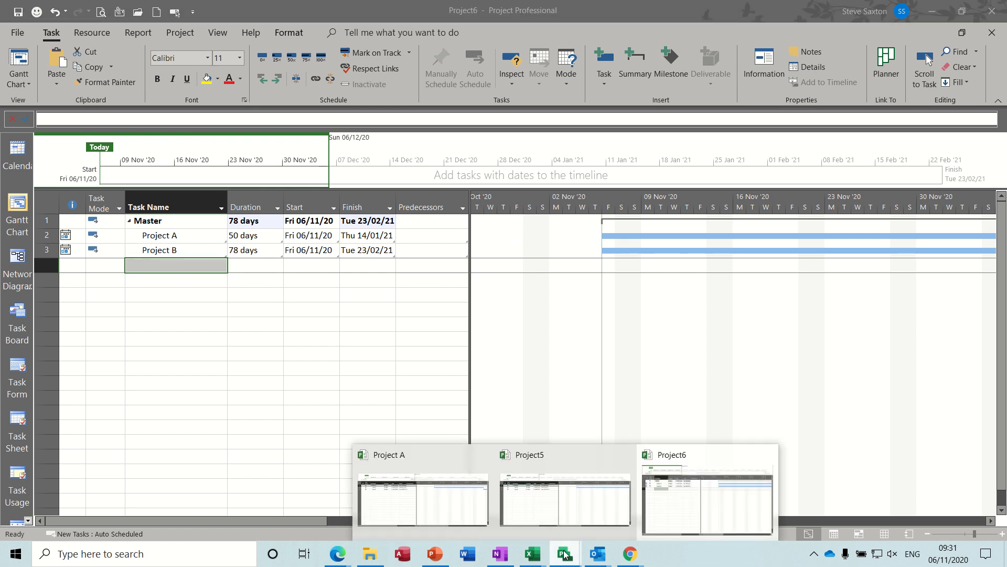
left_click(527, 507)
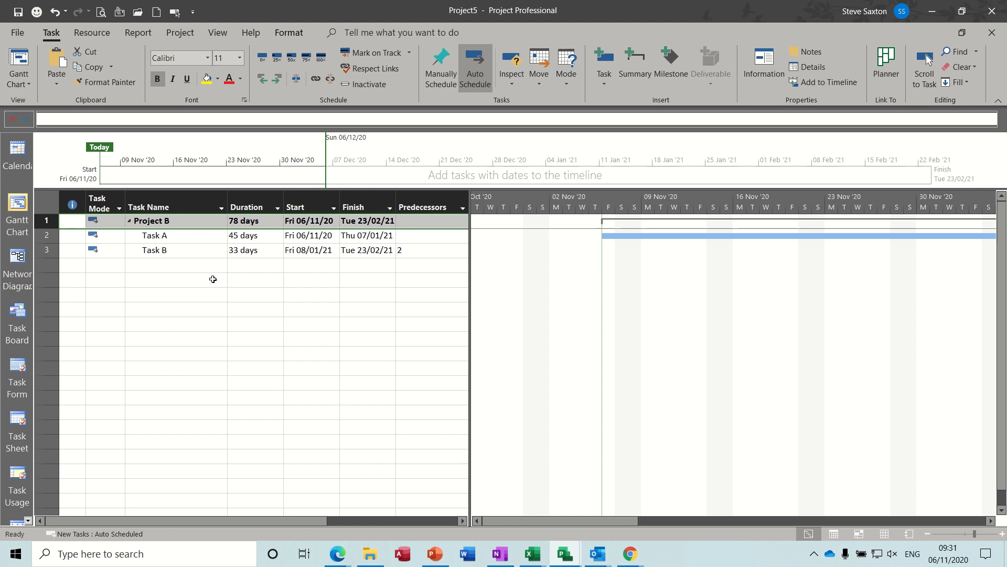
left_click(244, 251)
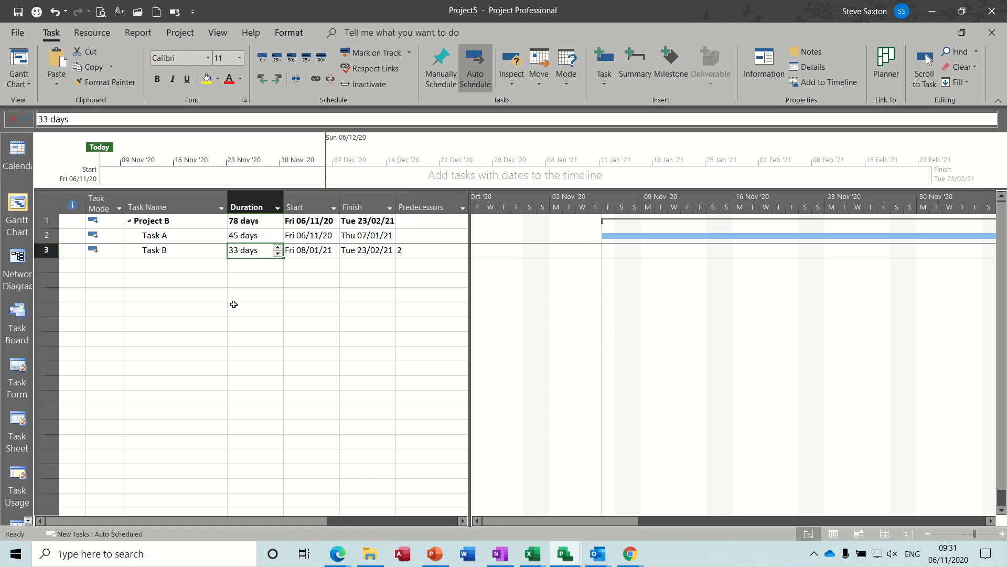
type("66")
key("Return")
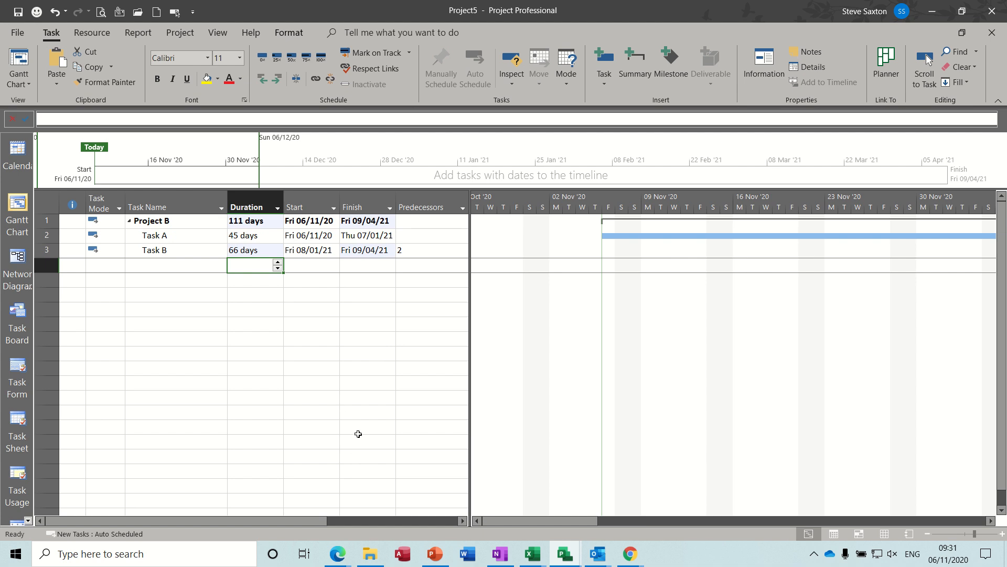
mouse_move(564, 555)
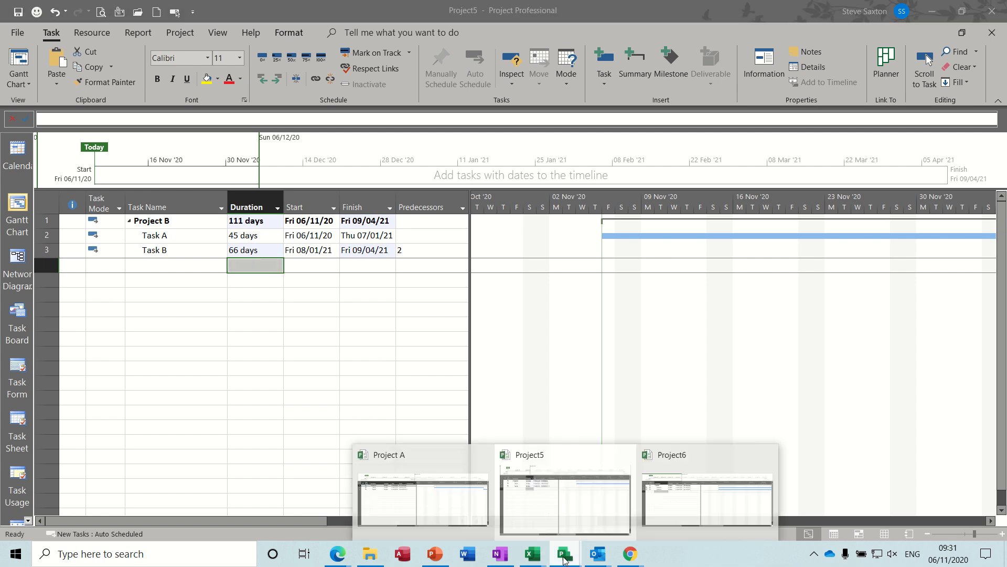
left_click(683, 507)
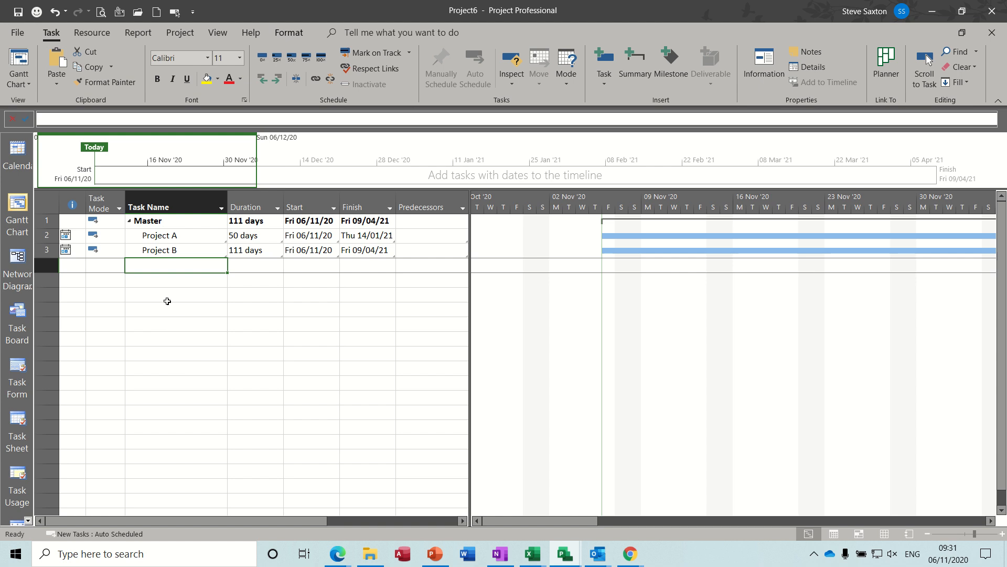
Open the source schedule of the linked Project A task, and go back to the master schedule
double_click(169, 237)
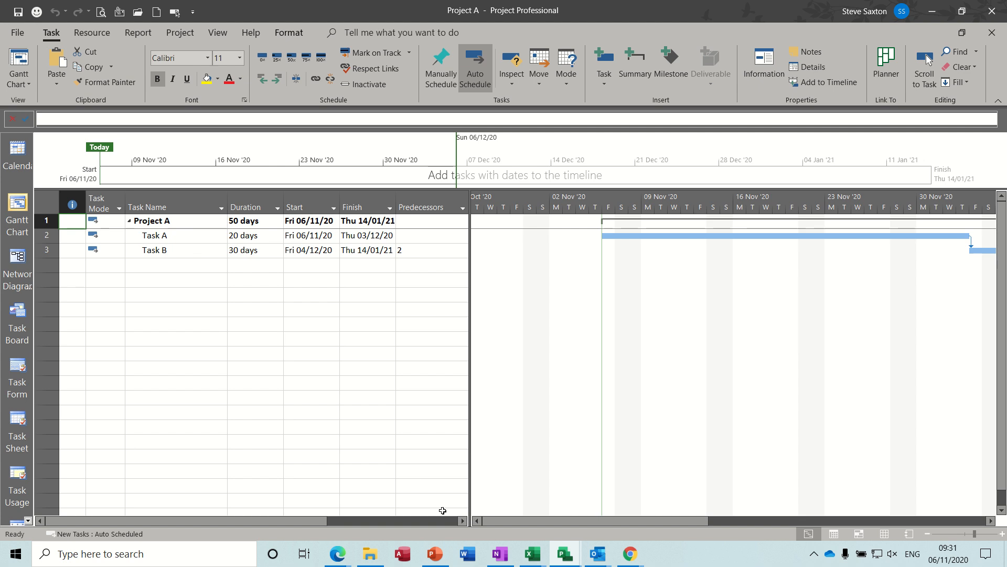
left_click(565, 554)
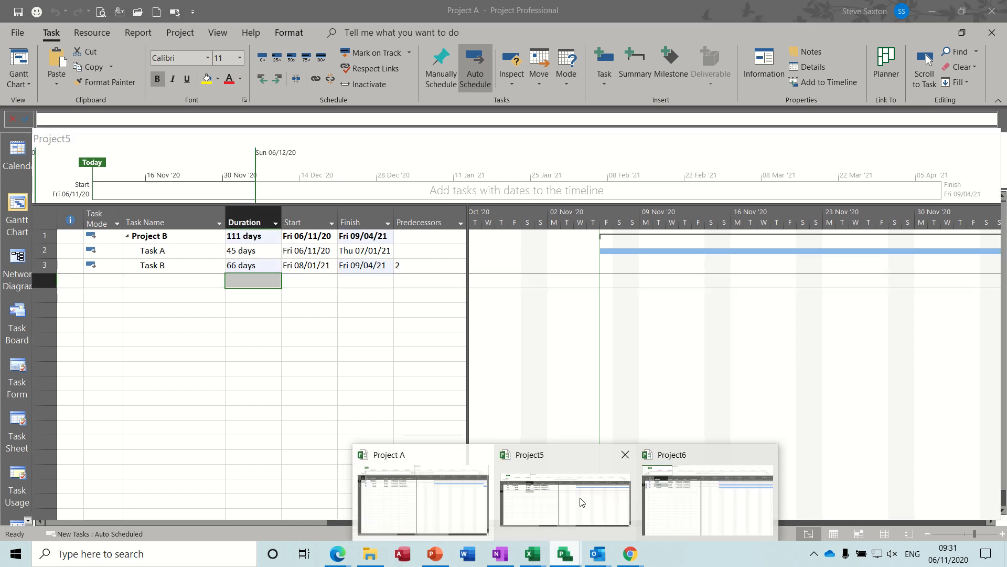
left_click(682, 499)
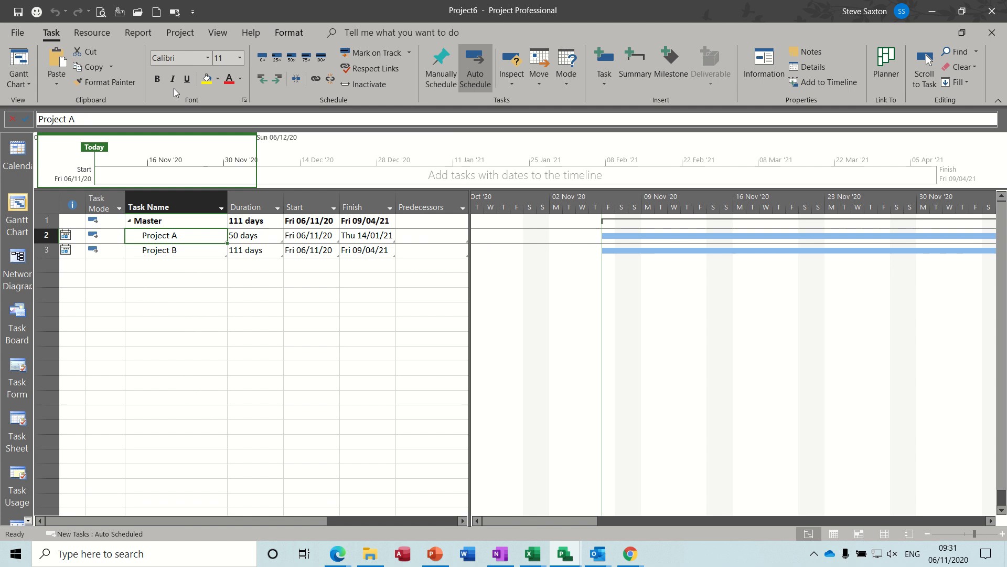
left_click(140, 33)
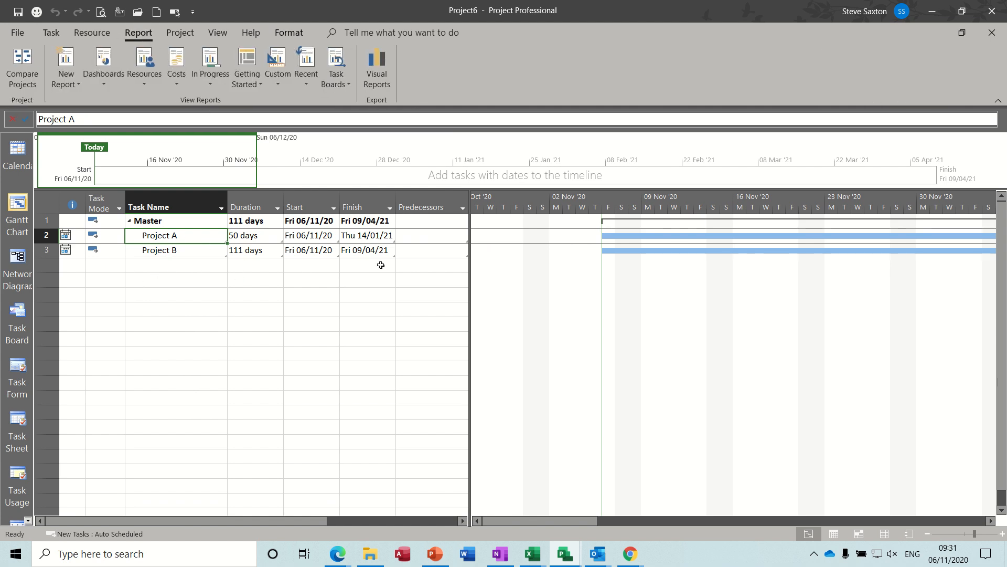
left_click(52, 36)
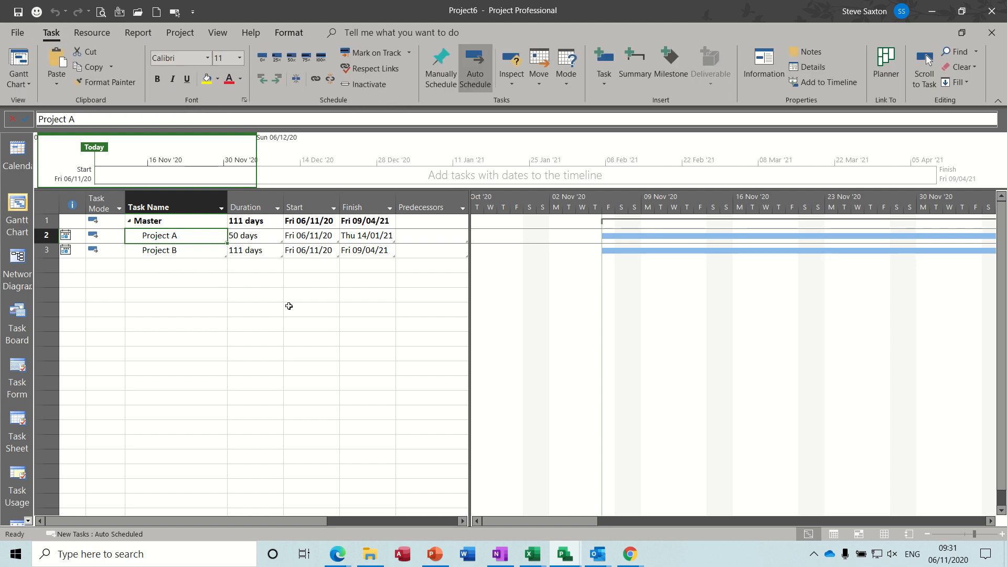